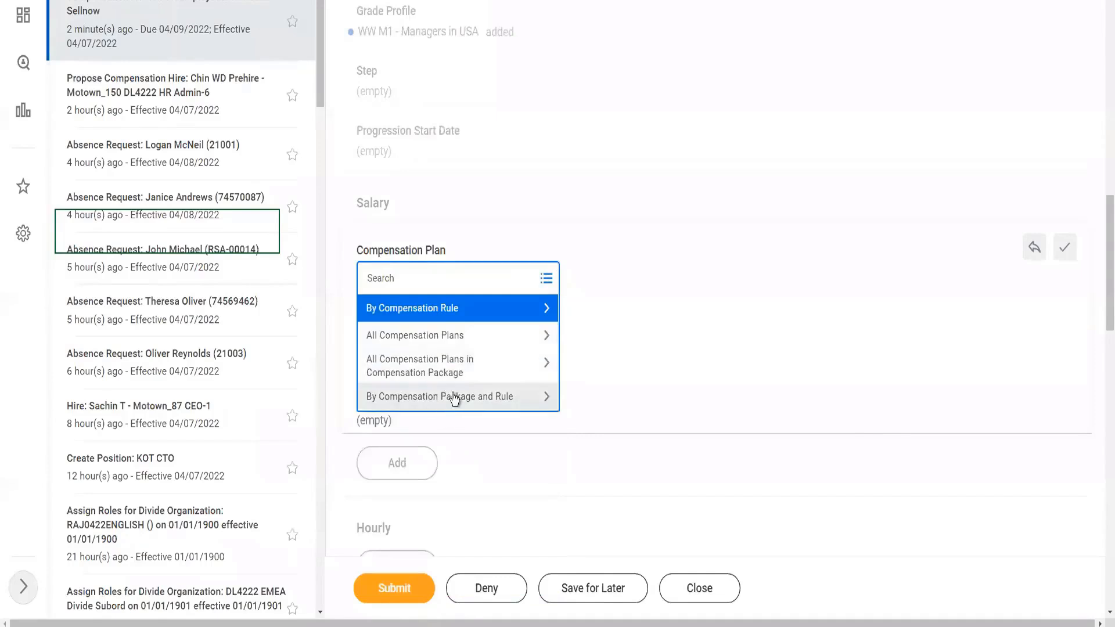
# Add a WW Salary Plan salary entry of 65,000.00 USD Annual for the new hire
pyautogui.click(514, 403)
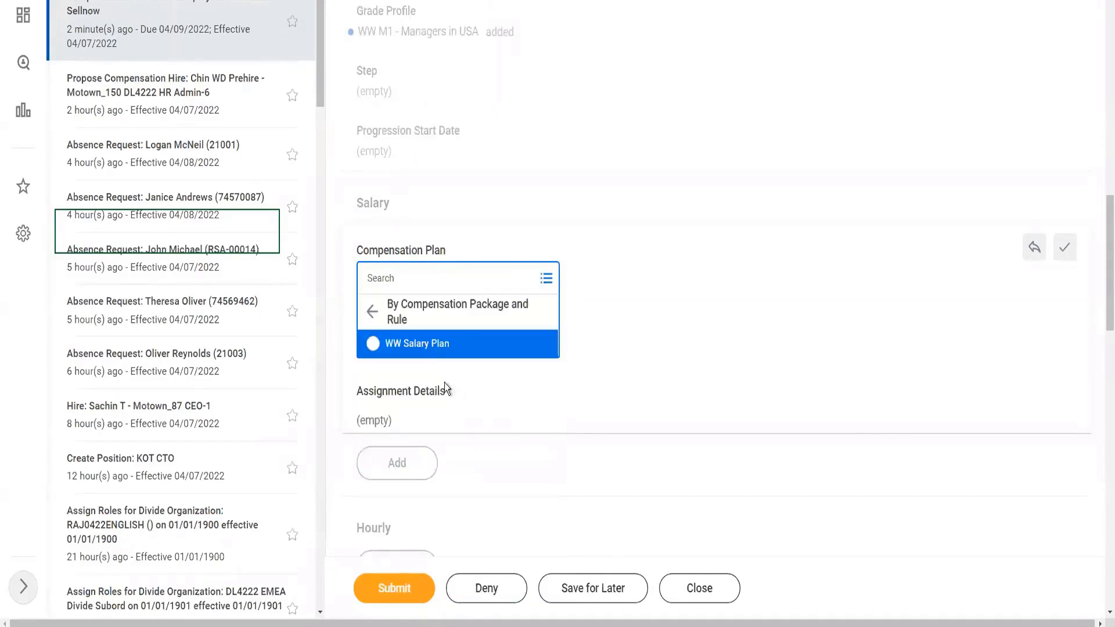
pyautogui.click(438, 343)
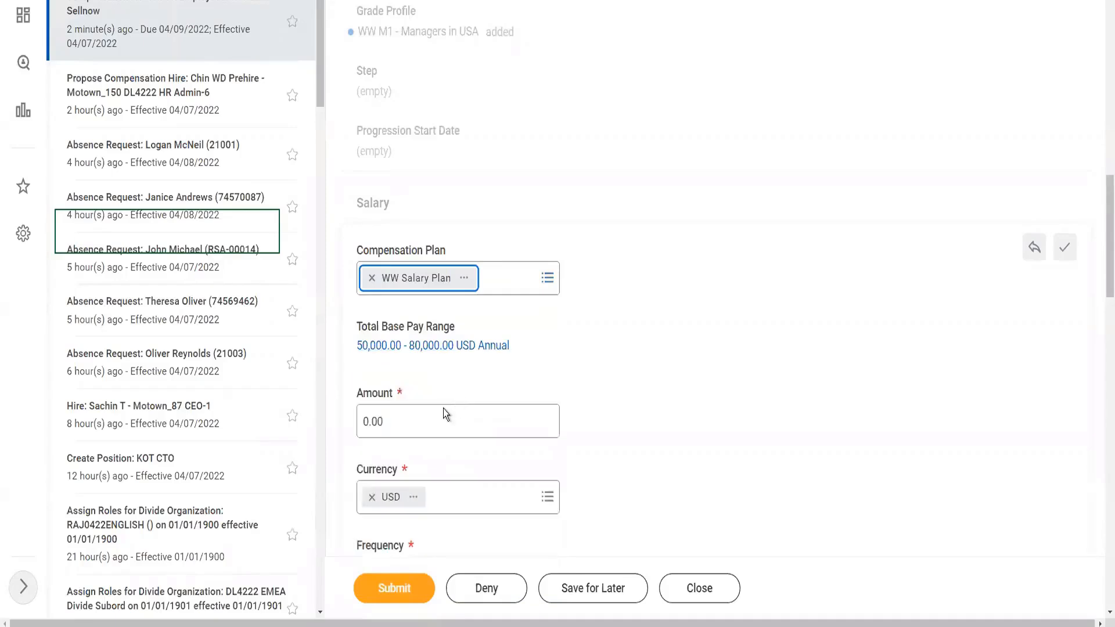
pyautogui.click(476, 421)
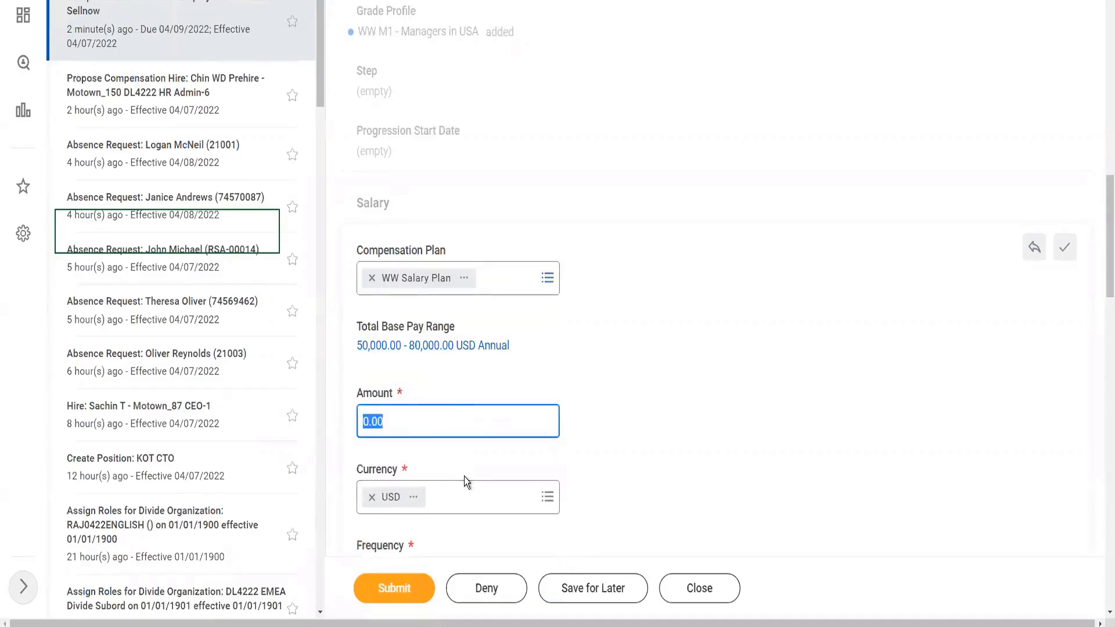
pyautogui.write('65000')
pyautogui.click(1066, 261)
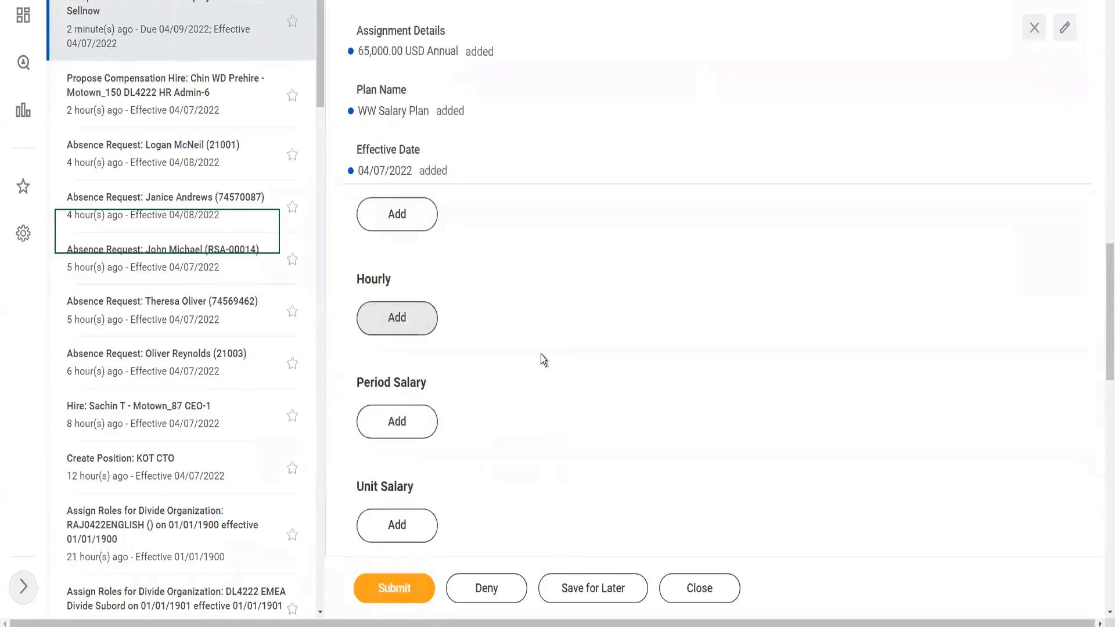
pyautogui.scroll(-2, 540, 360)
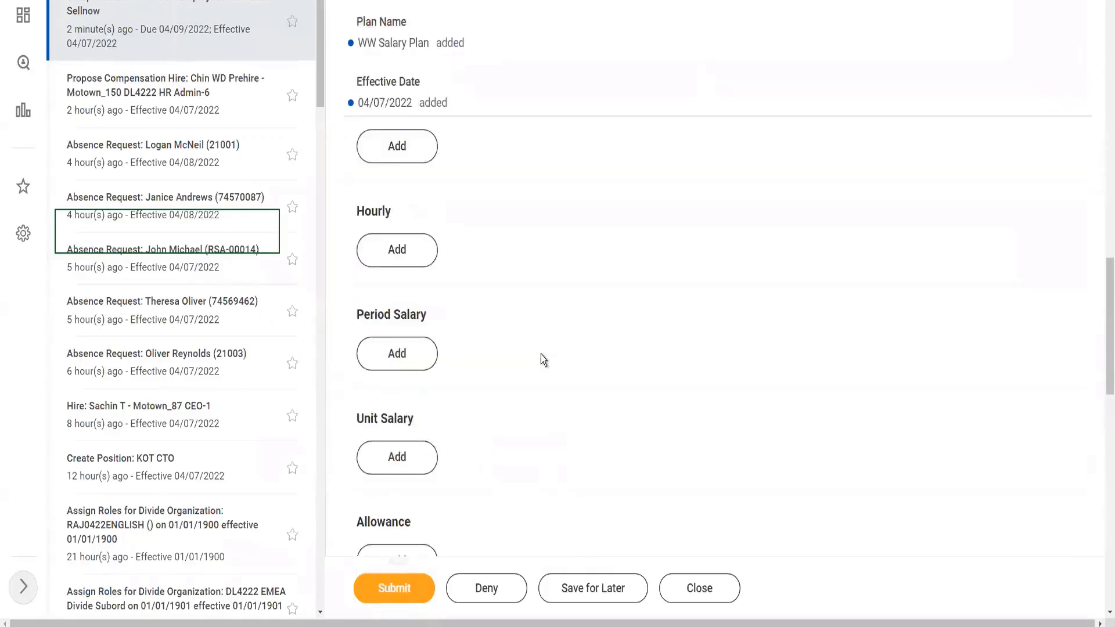
# Add the WW Car Allowance plan (1,200.00 USD Monthly) under Allowance and save it
pyautogui.click(398, 493)
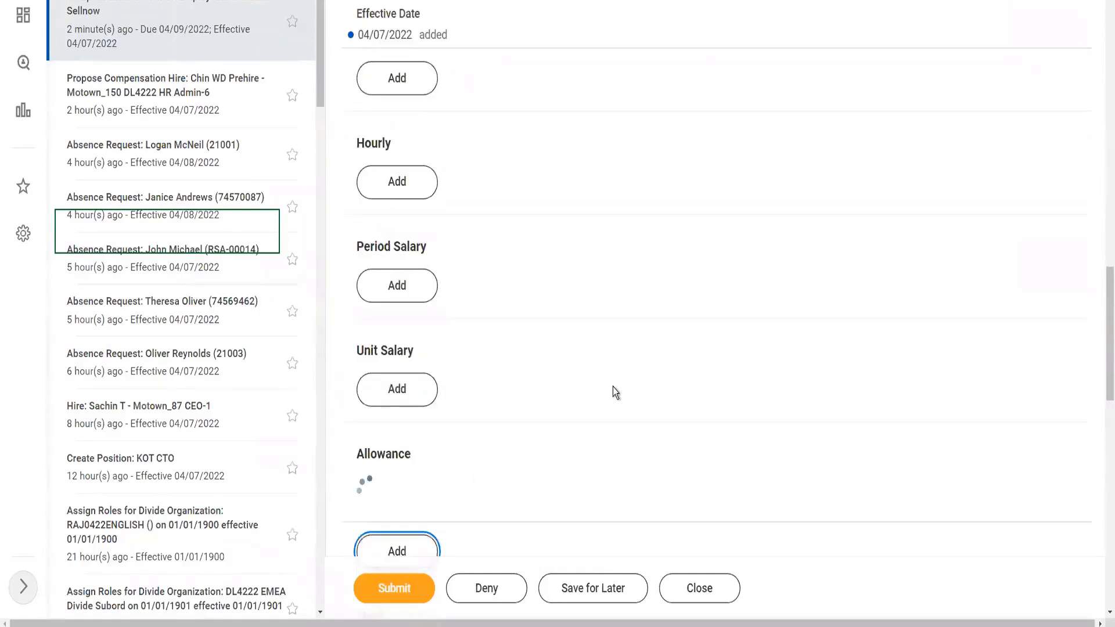
pyautogui.click(547, 398)
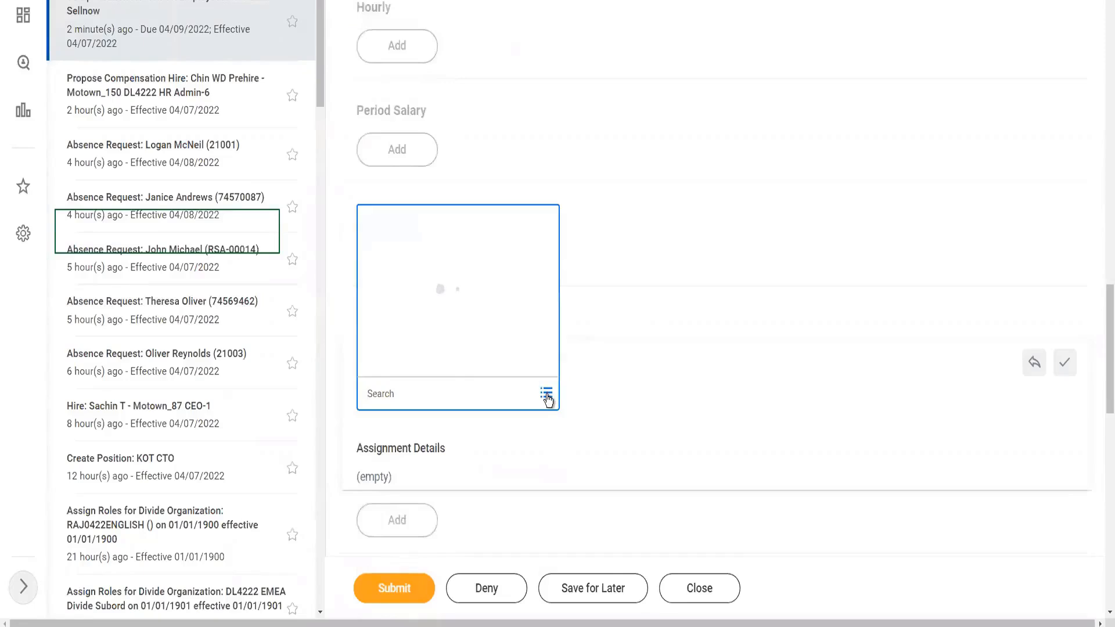
pyautogui.click(456, 369)
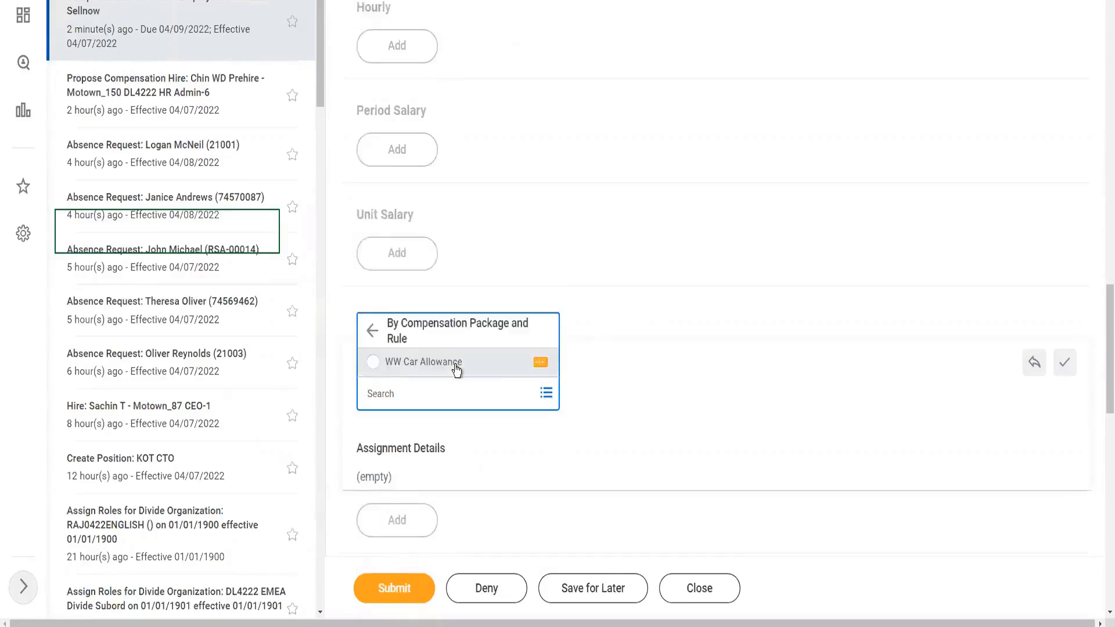
pyautogui.click(456, 367)
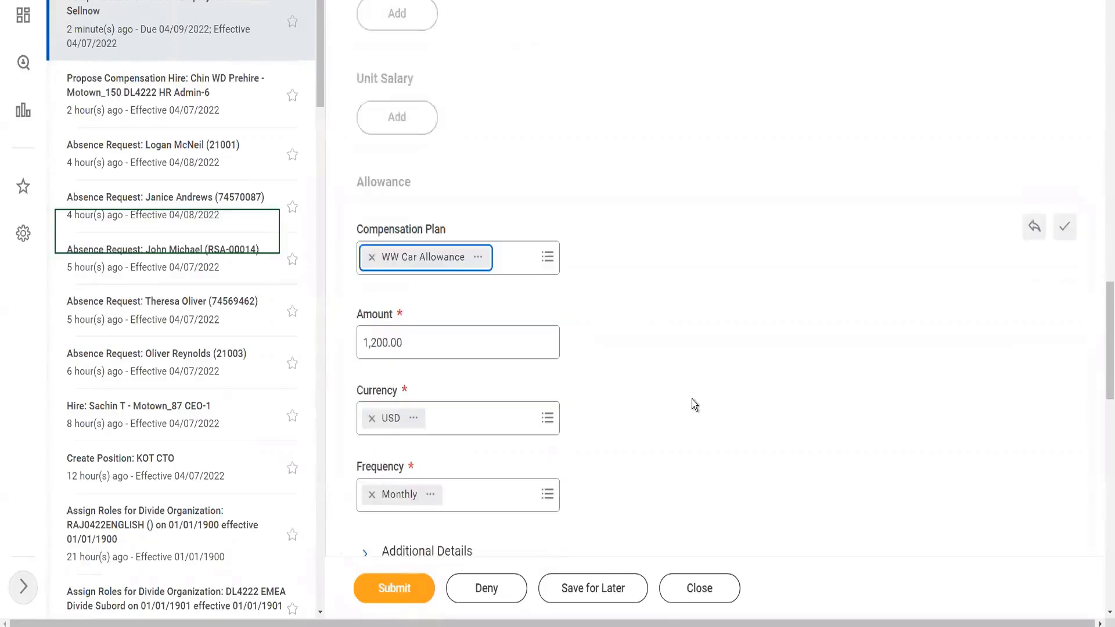
pyautogui.click(1057, 231)
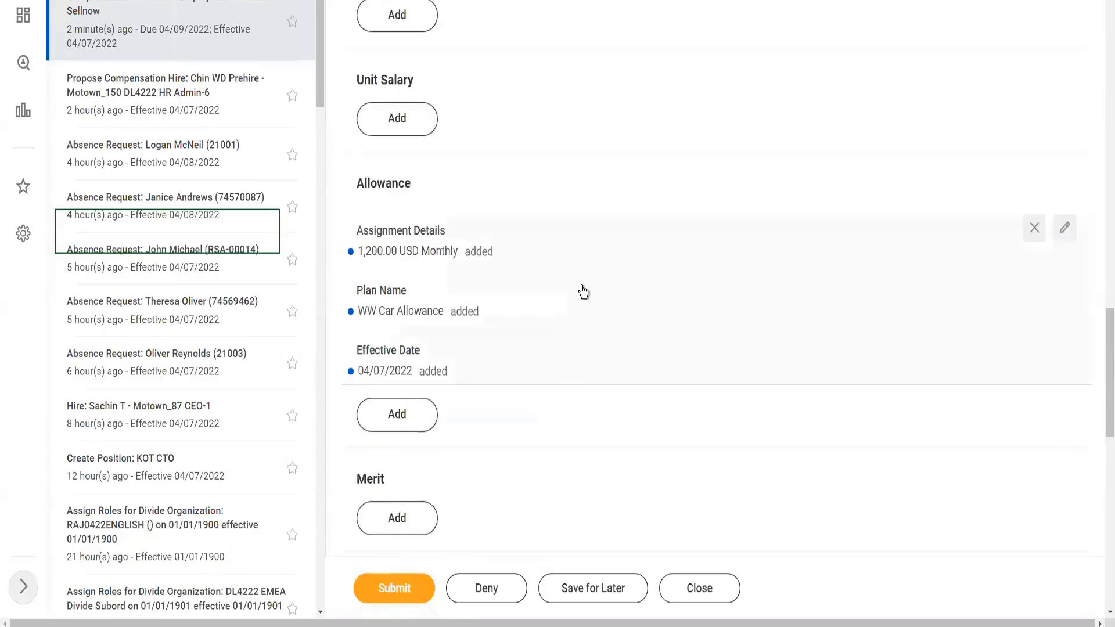
pyautogui.scroll(7, 583, 292)
pyautogui.scroll(5, 583, 292)
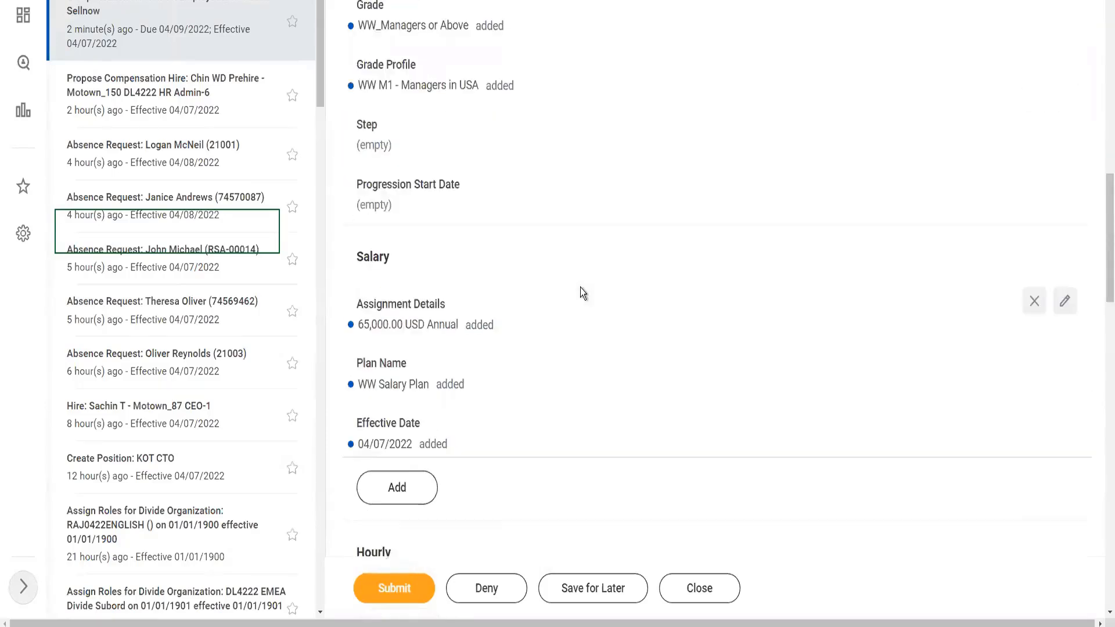
pyautogui.scroll(-6, 580, 303)
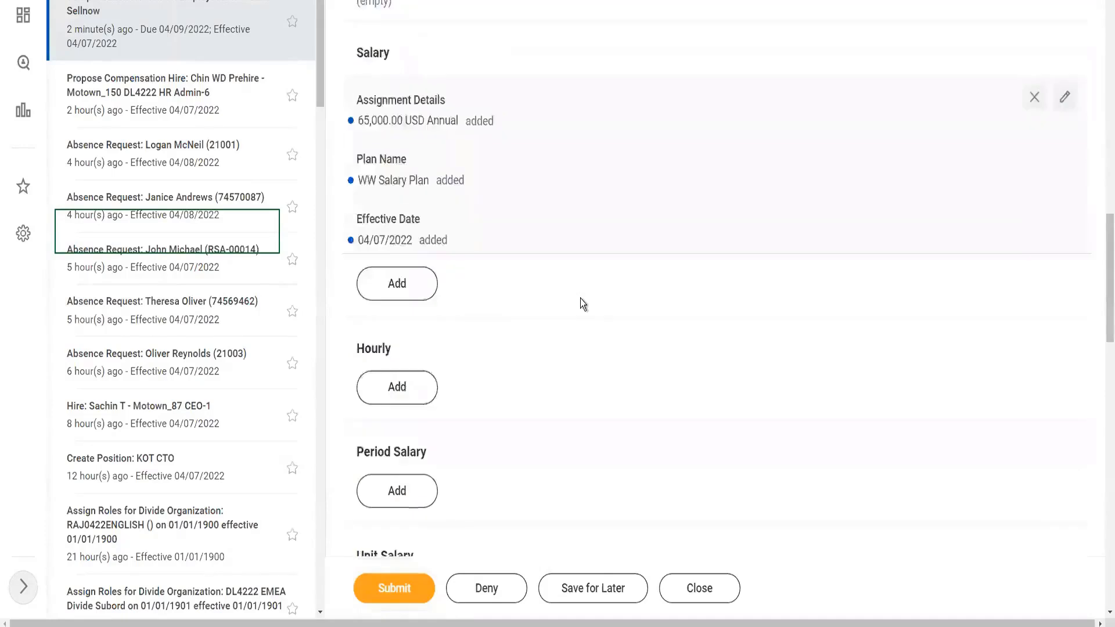
# Submit the compensation proposal, dismiss the help suggestion, and view the submitted event's details
pyautogui.click(393, 580)
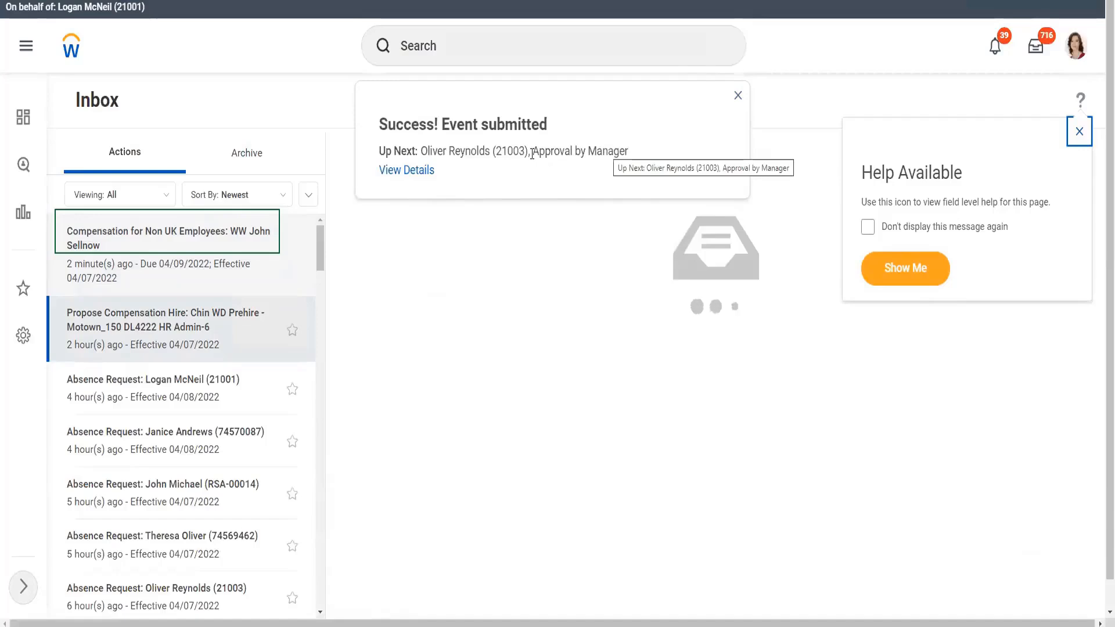
pyautogui.moveTo(533, 152); pyautogui.dragTo(639, 151)
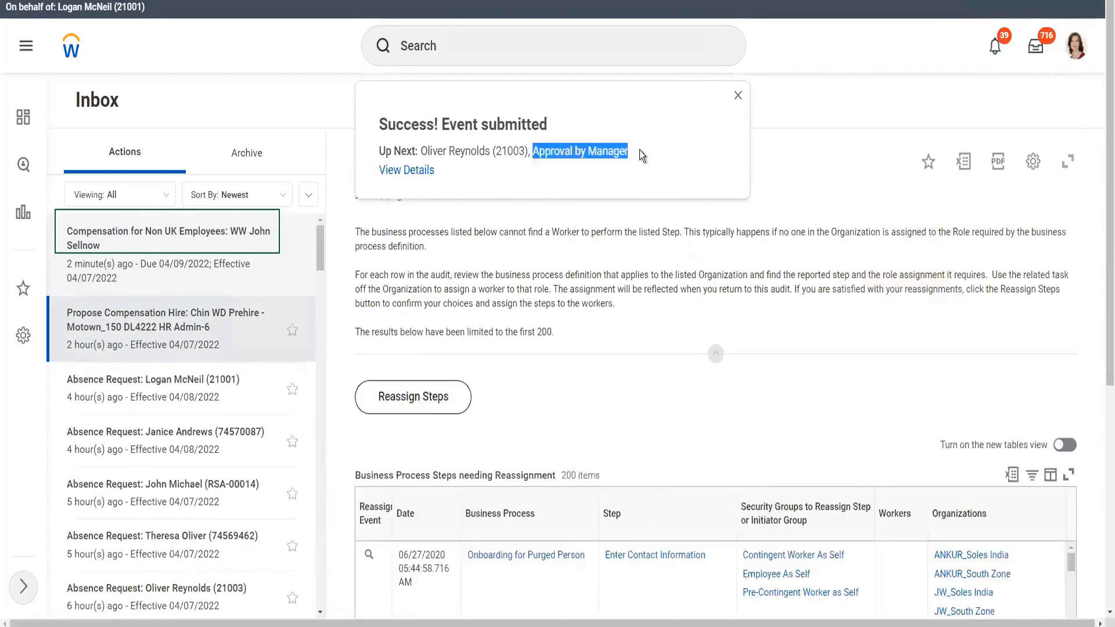
pyautogui.click(477, 176)
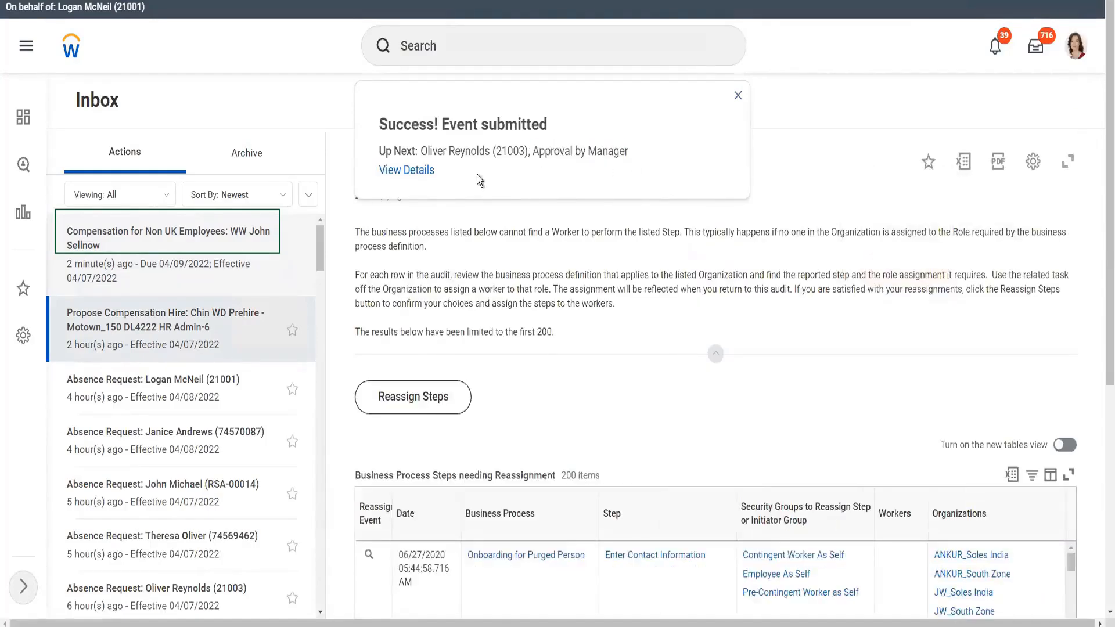
pyautogui.click(406, 175)
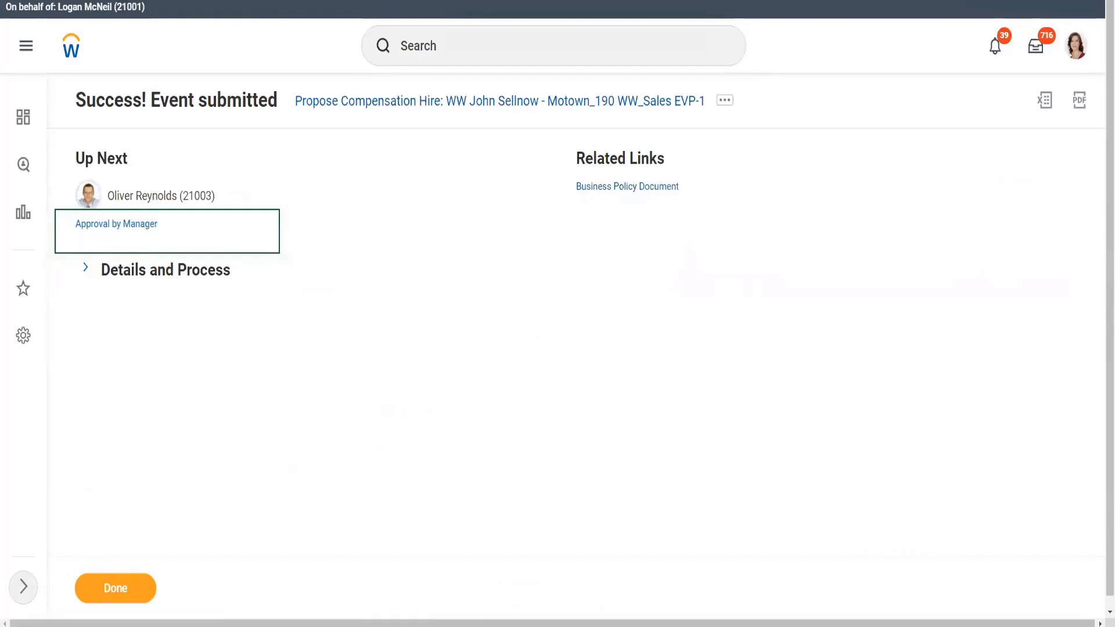
pyautogui.click(226, 199)
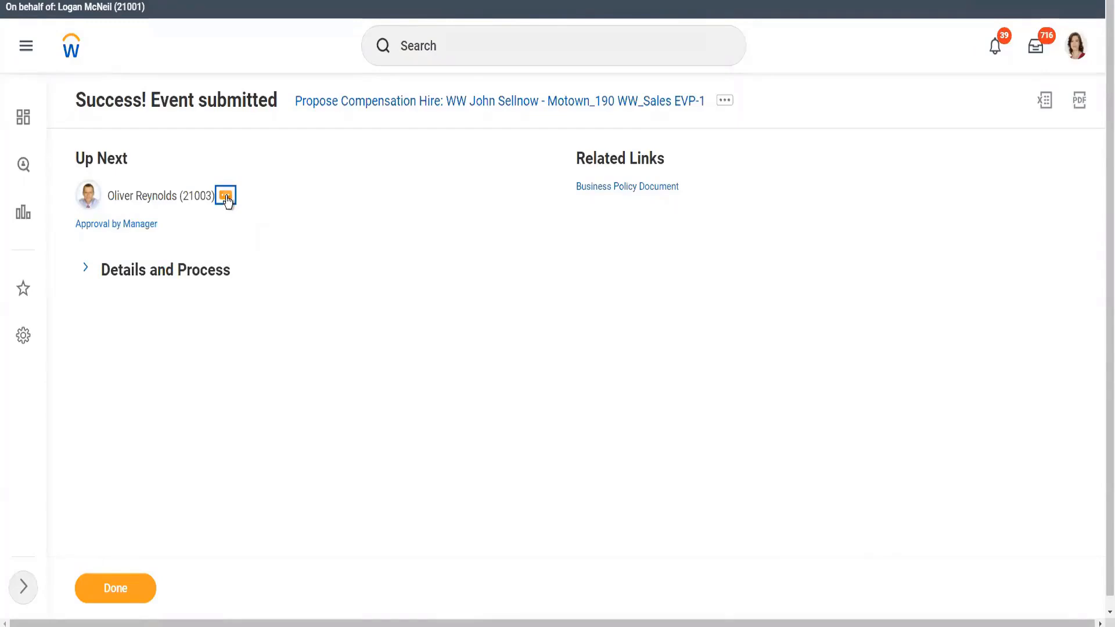
pyautogui.click(226, 200)
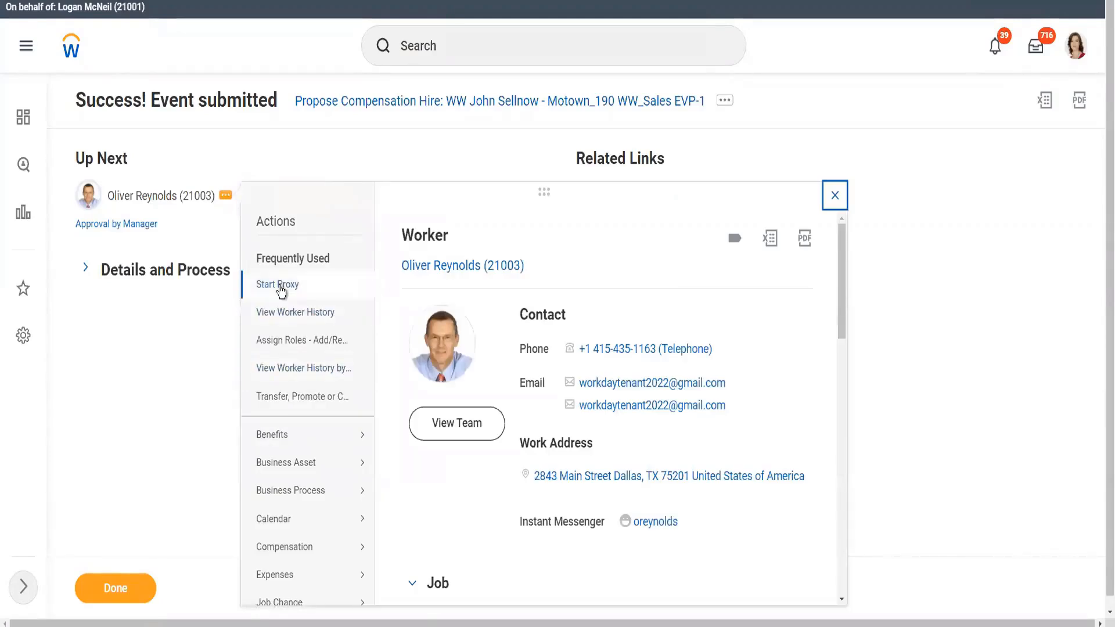
pyautogui.scroll(-10, 300, 360)
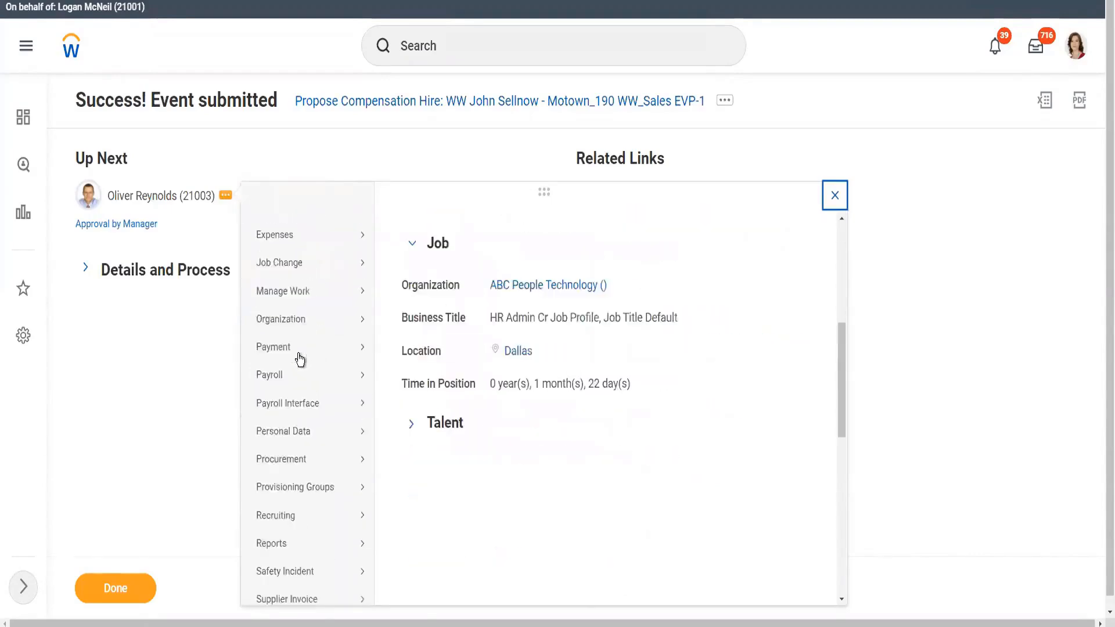
pyautogui.scroll(-3, 311, 459)
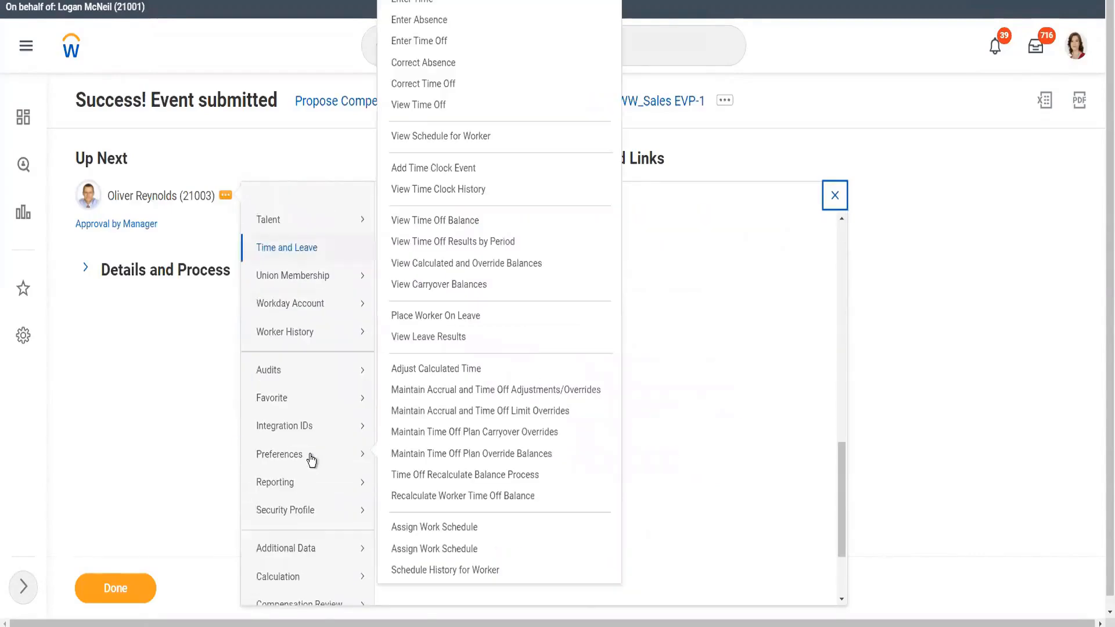
pyautogui.moveTo(301, 522)
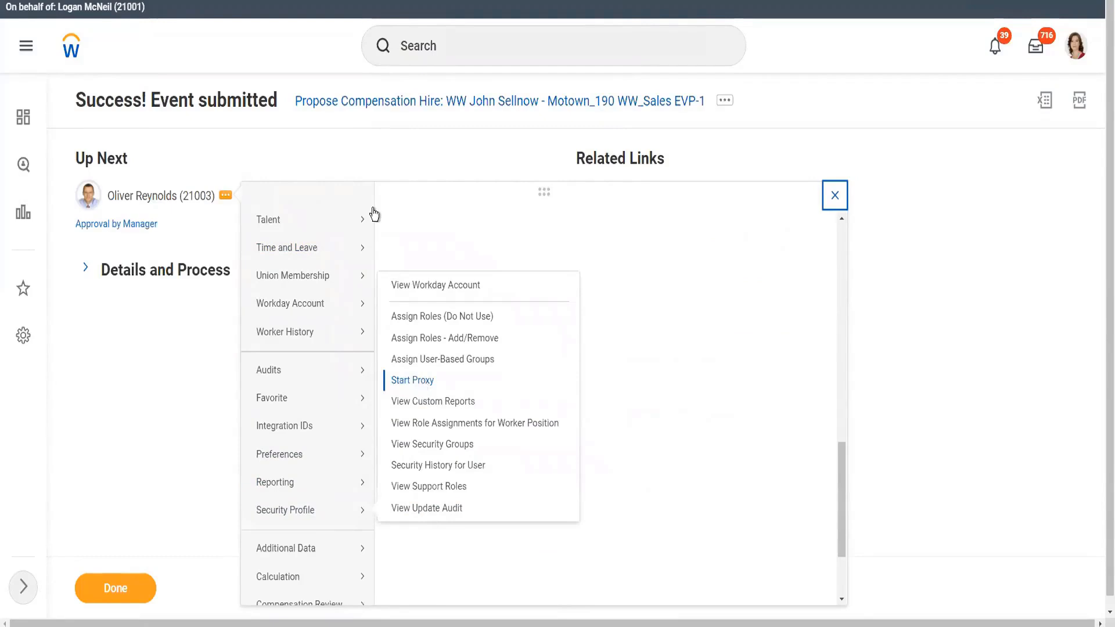
# Use the Start Proxy task to act as the next approving manager
pyautogui.click(418, 45)
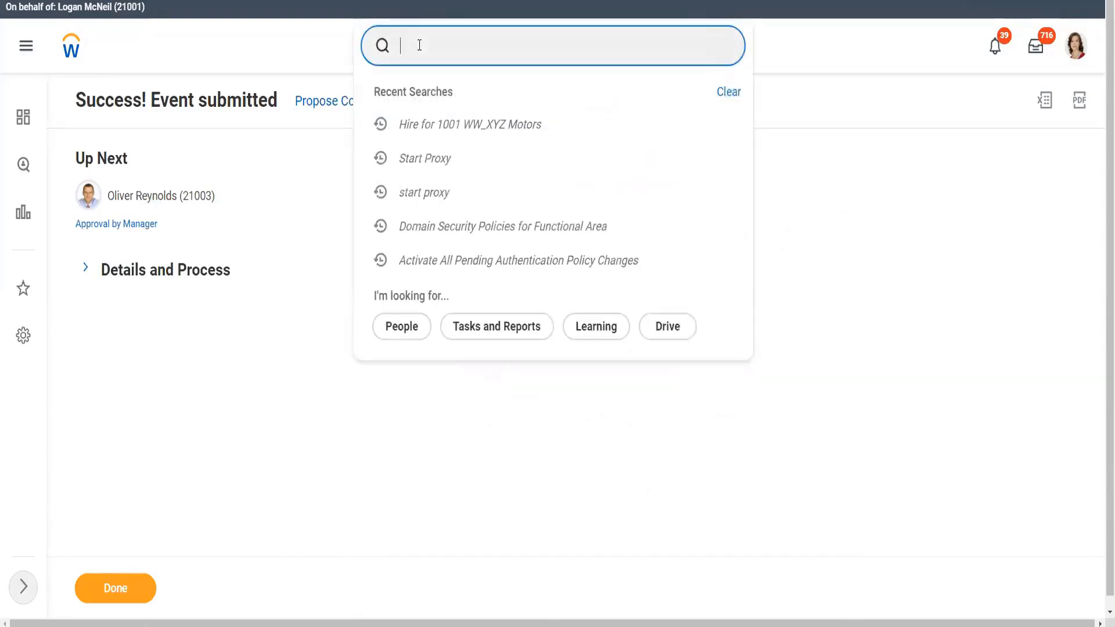
pyautogui.write('start proxy')
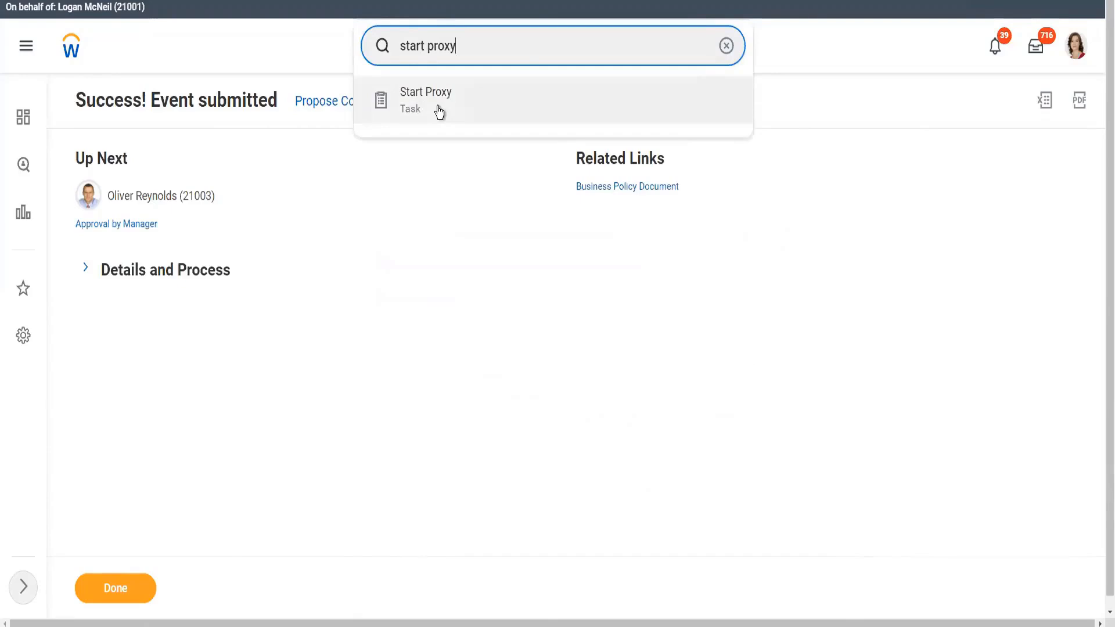
pyautogui.click(232, 201)
pyautogui.moveTo(227, 201)
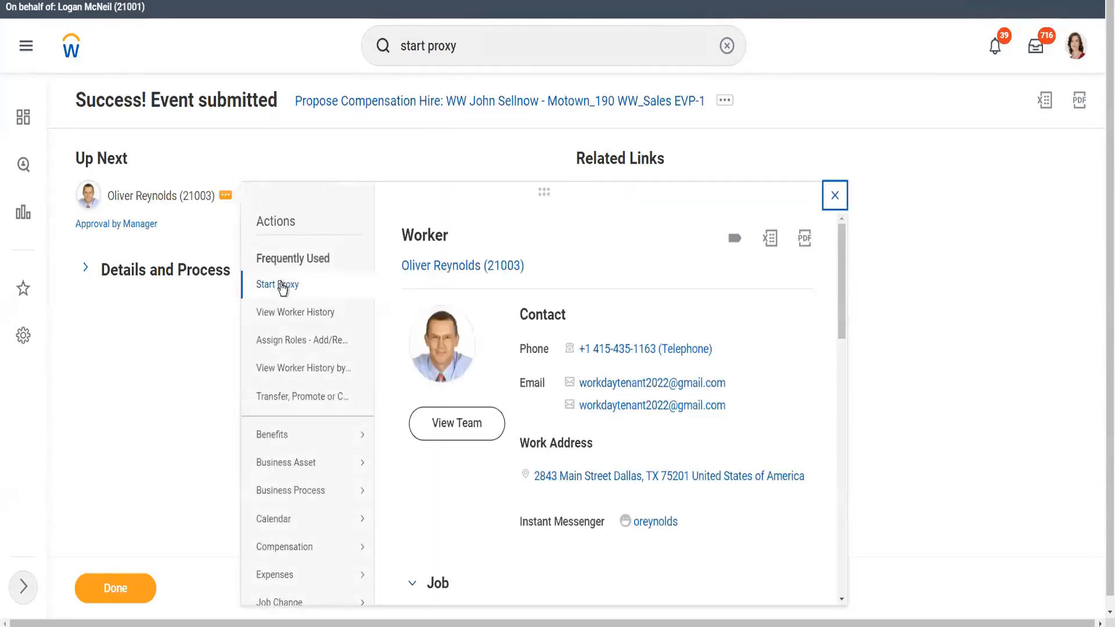
pyautogui.click(281, 283)
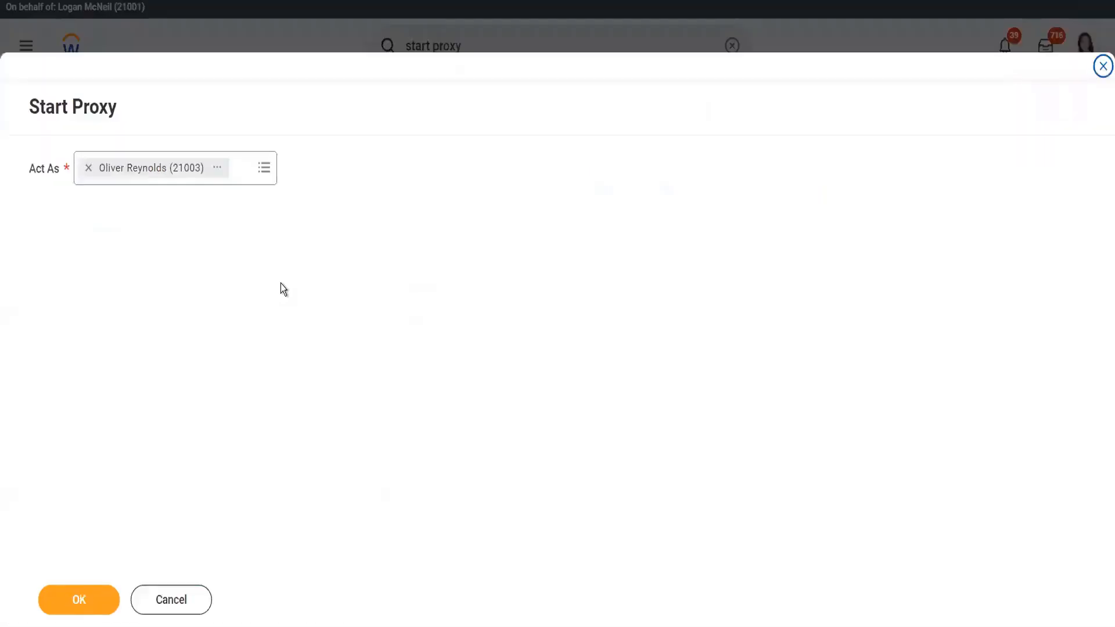
pyautogui.click(73, 601)
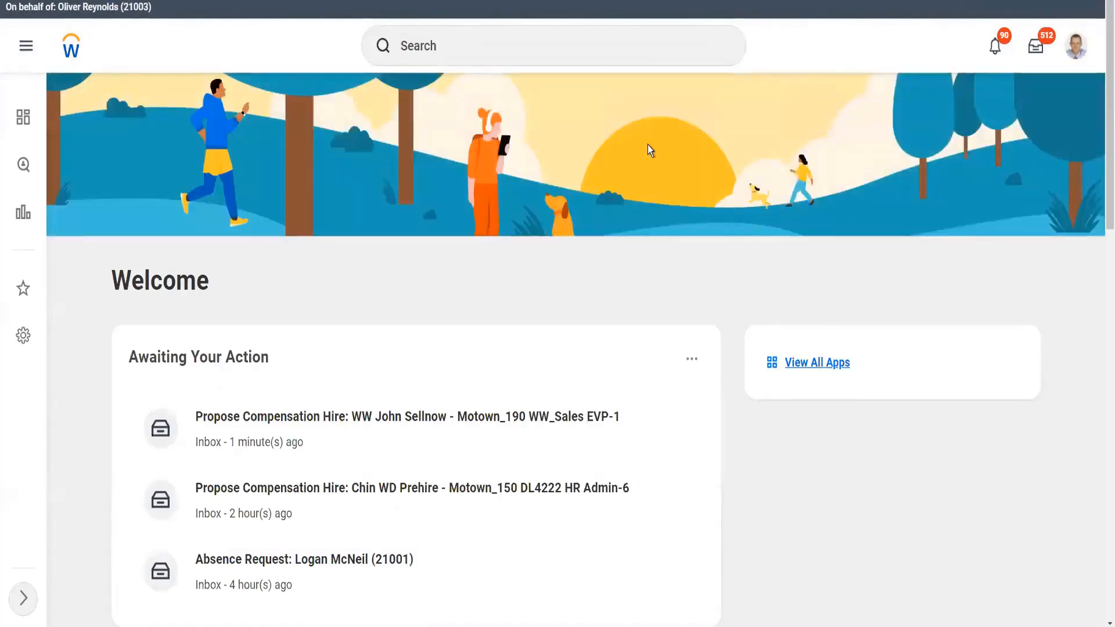
pyautogui.click(446, 405)
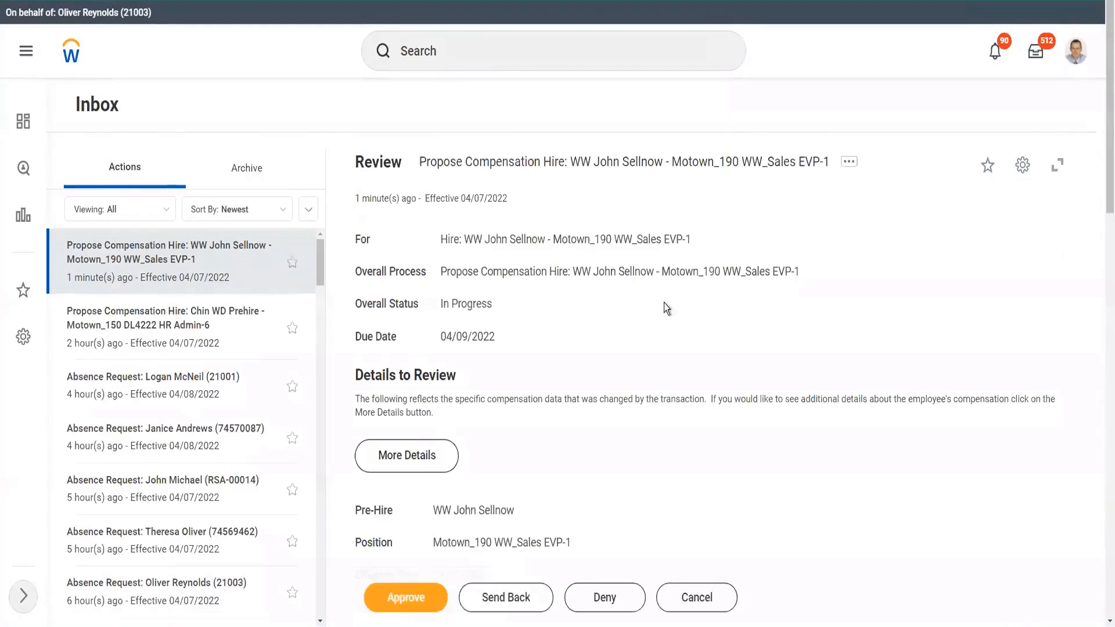
pyautogui.scroll(-5, 726, 284)
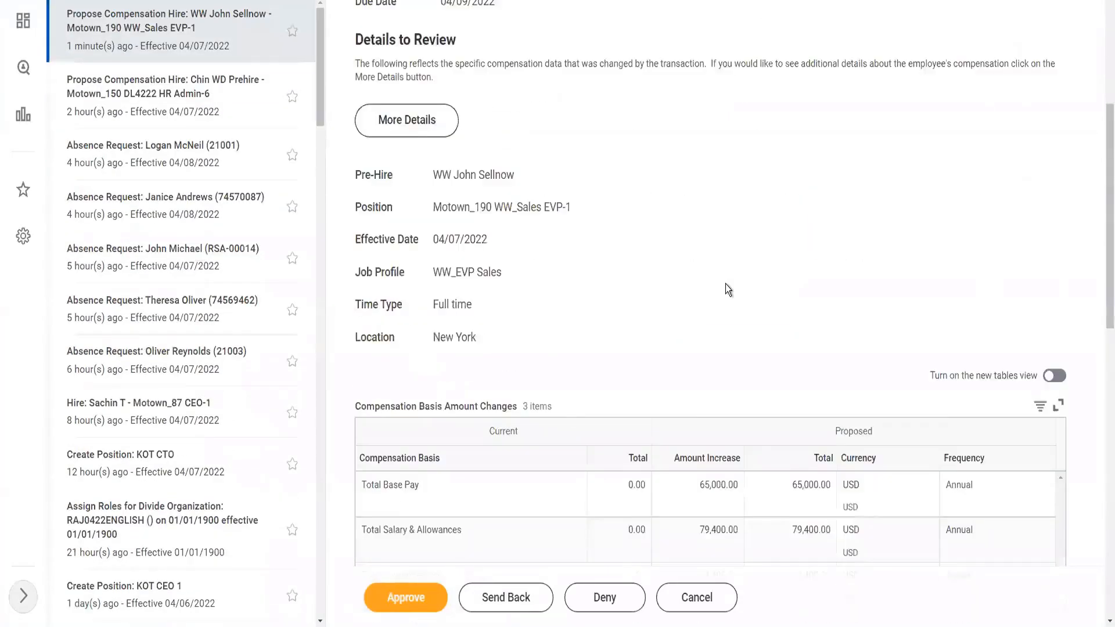
pyautogui.scroll(-2, 728, 289)
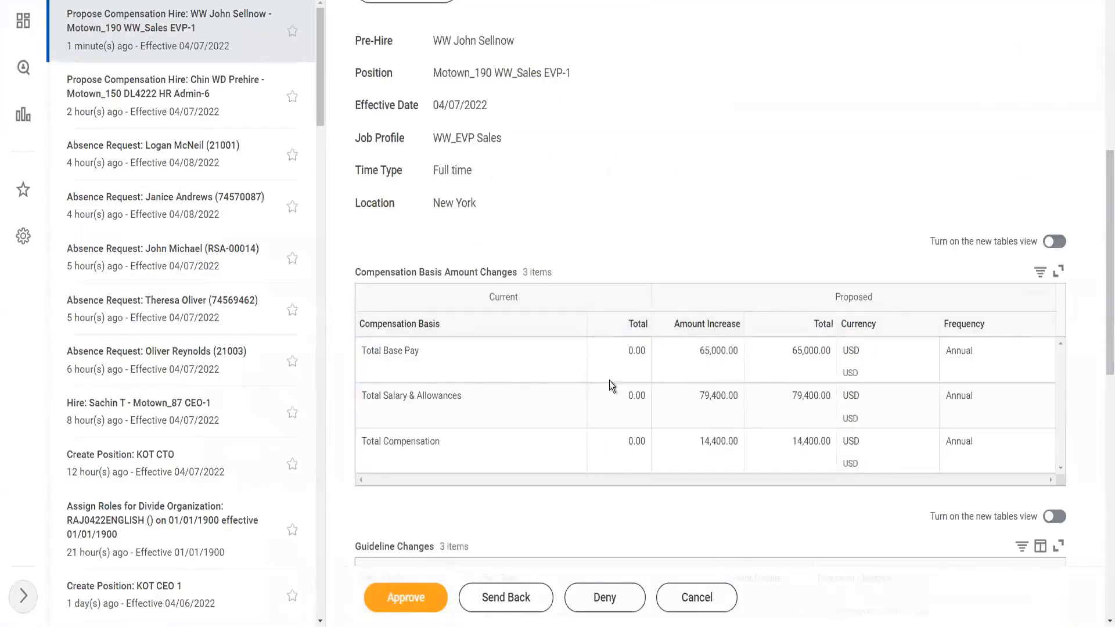
pyautogui.scroll(-2, 660, 303)
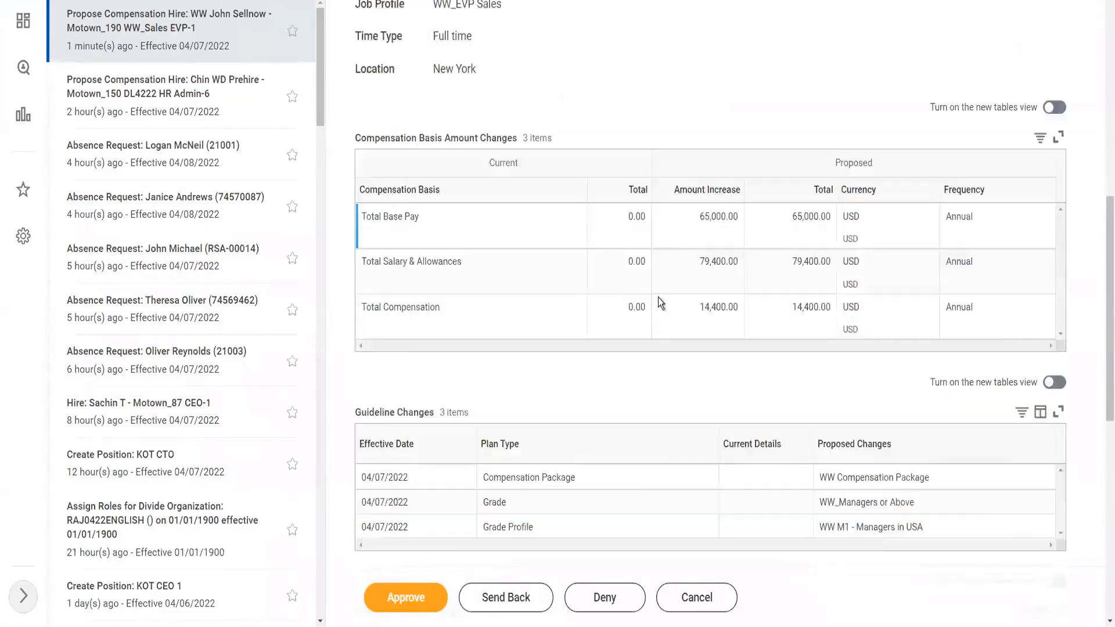
pyautogui.scroll(-1, 660, 303)
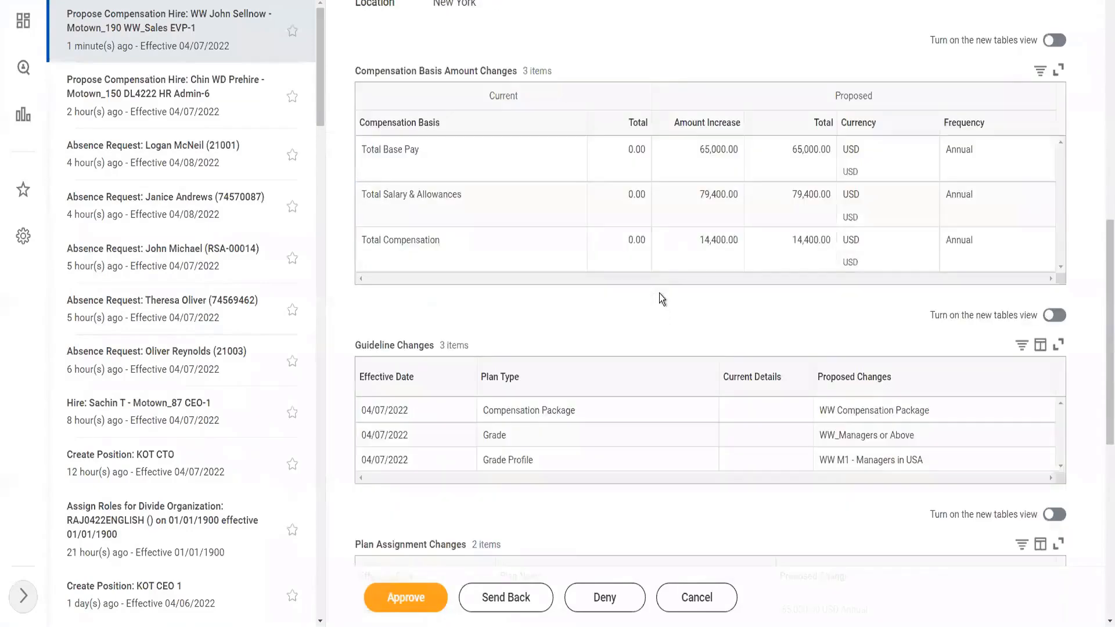
pyautogui.scroll(-5, 661, 298)
pyautogui.scroll(2, 663, 292)
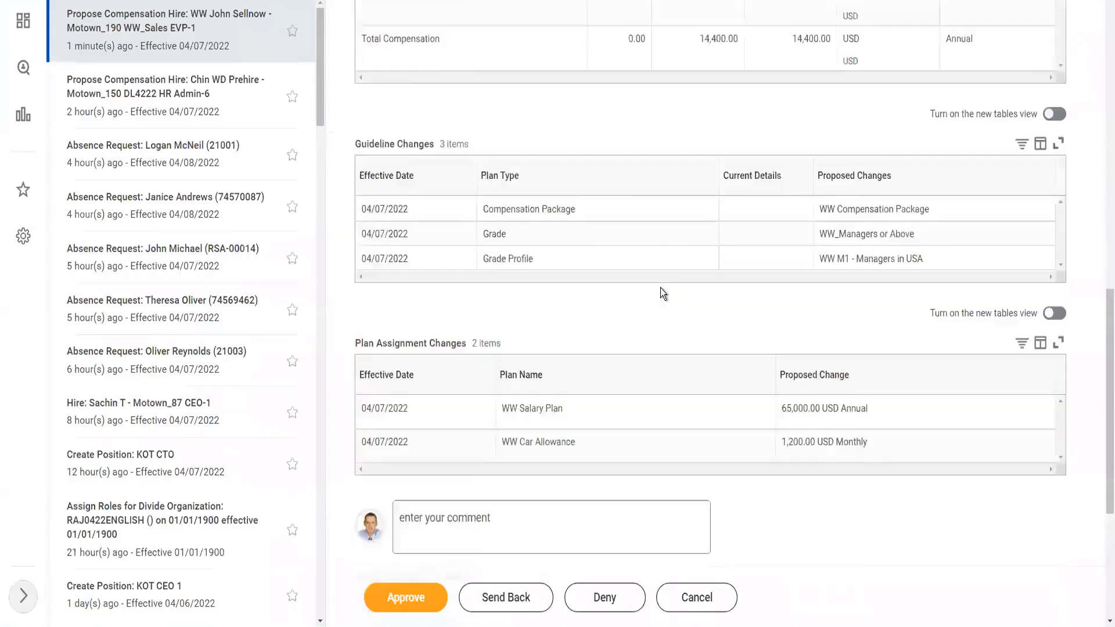
pyautogui.scroll(5, 662, 294)
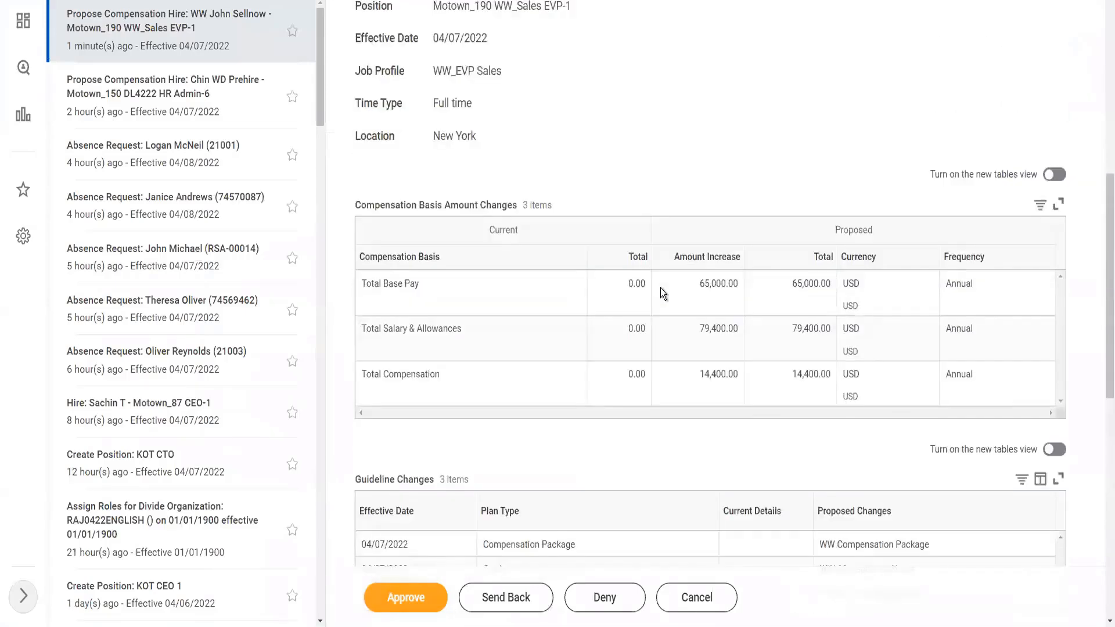
pyautogui.scroll(-2, 662, 293)
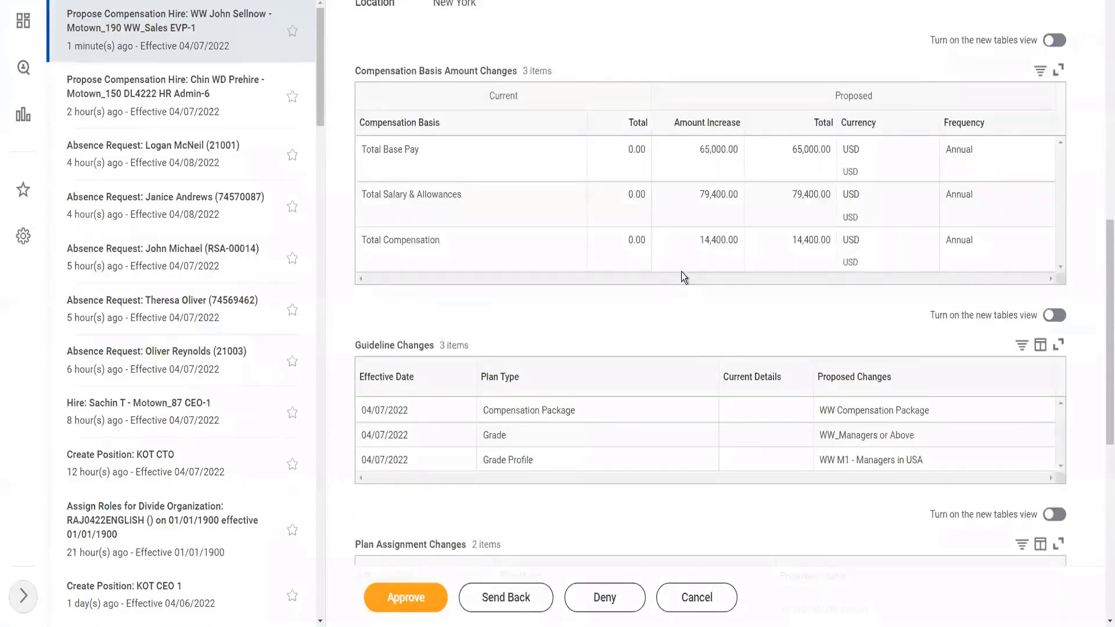
pyautogui.moveTo(795, 150); pyautogui.dragTo(831, 150)
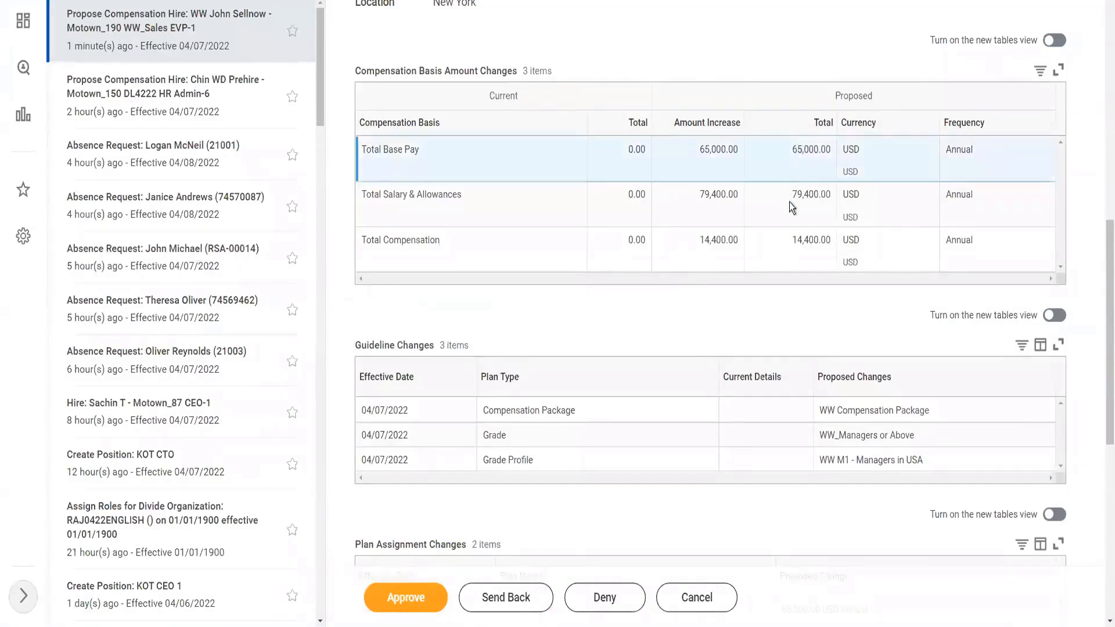
pyautogui.moveTo(792, 194); pyautogui.dragTo(826, 194)
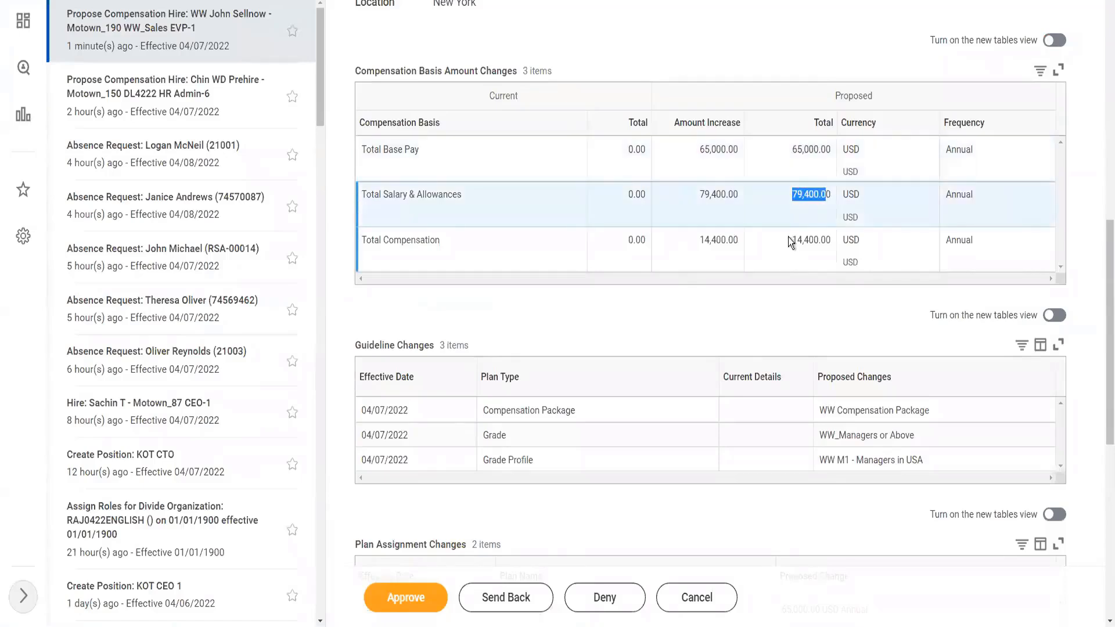
pyautogui.doubleClick(827, 241)
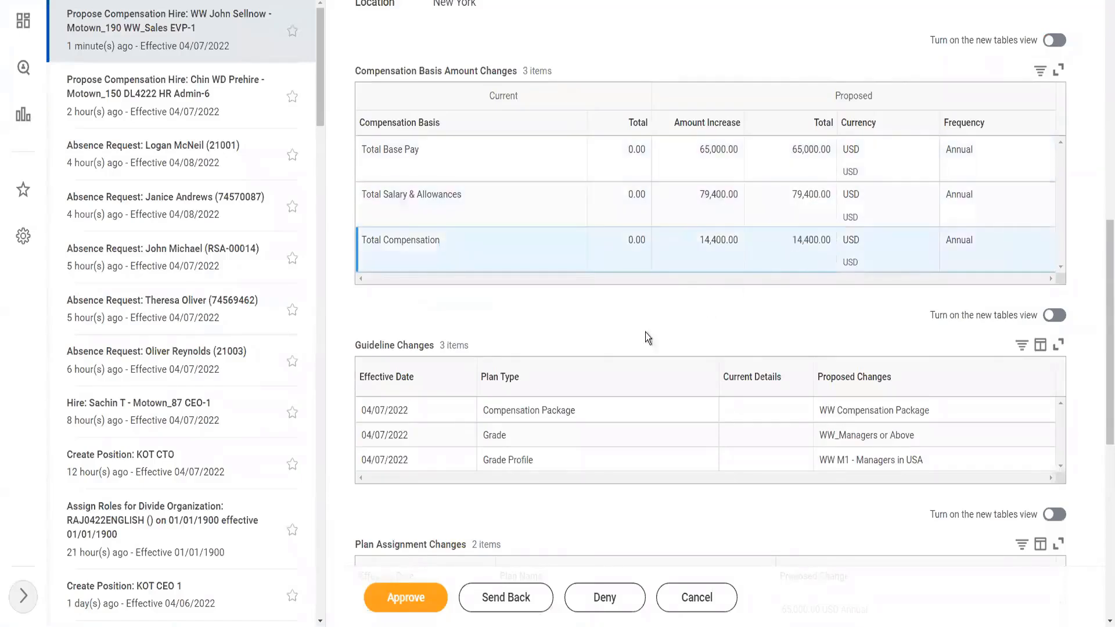
pyautogui.scroll(-5, 597, 351)
pyautogui.scroll(6, 592, 334)
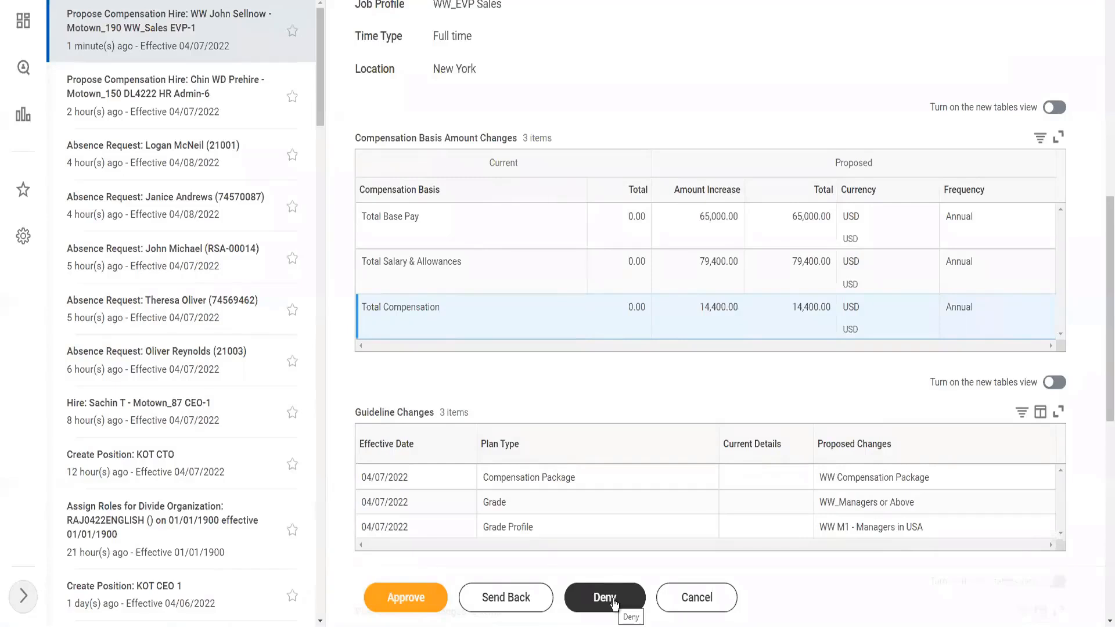
# Approve the Motown_190 WW_Sales EVP-1 compensation, check the Up Next approver, and refresh the inbox
pyautogui.click(414, 604)
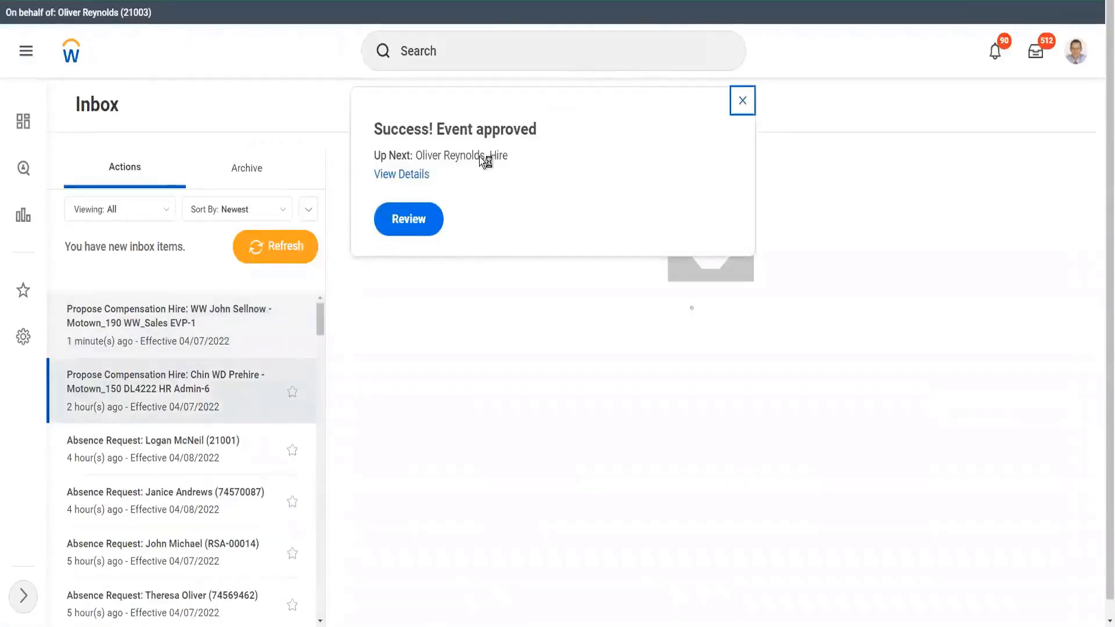
pyautogui.moveTo(416, 157); pyautogui.dragTo(481, 157)
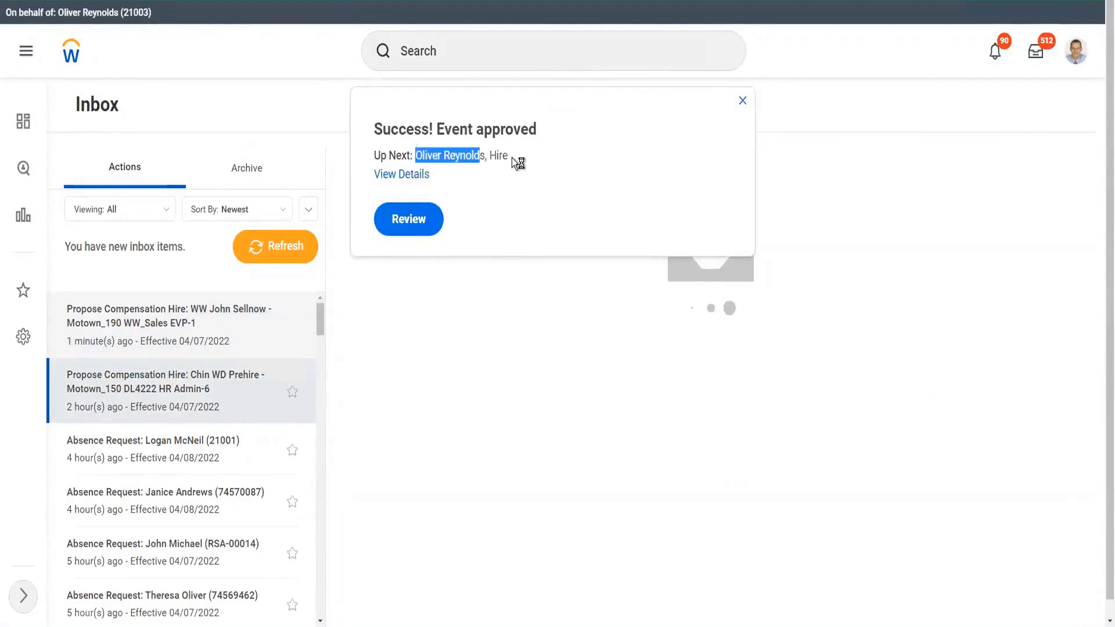
pyautogui.moveTo(481, 157); pyautogui.dragTo(512, 157)
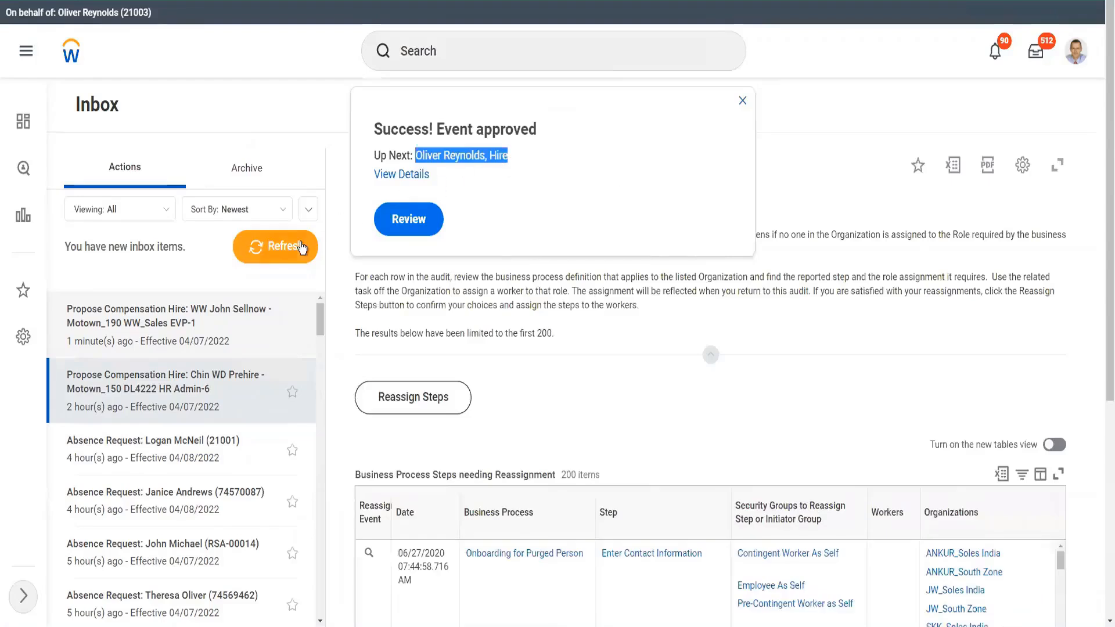
pyautogui.click(302, 248)
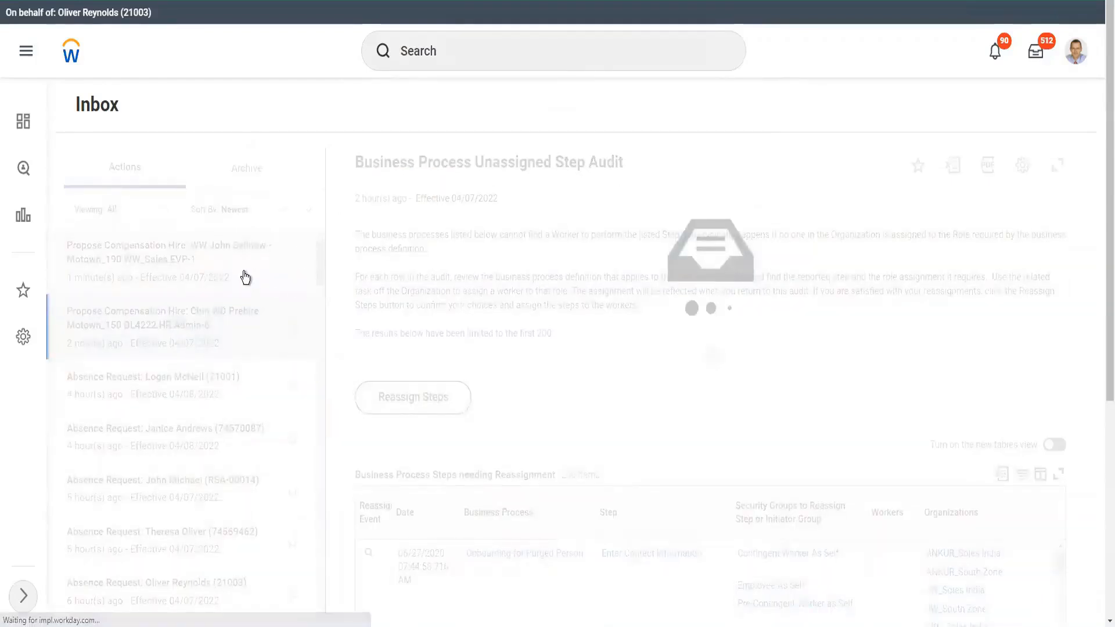
# Open the Hire: Motown_190 WW_Sales EVP-1 inbox item and scroll through its review page
pyautogui.click(245, 262)
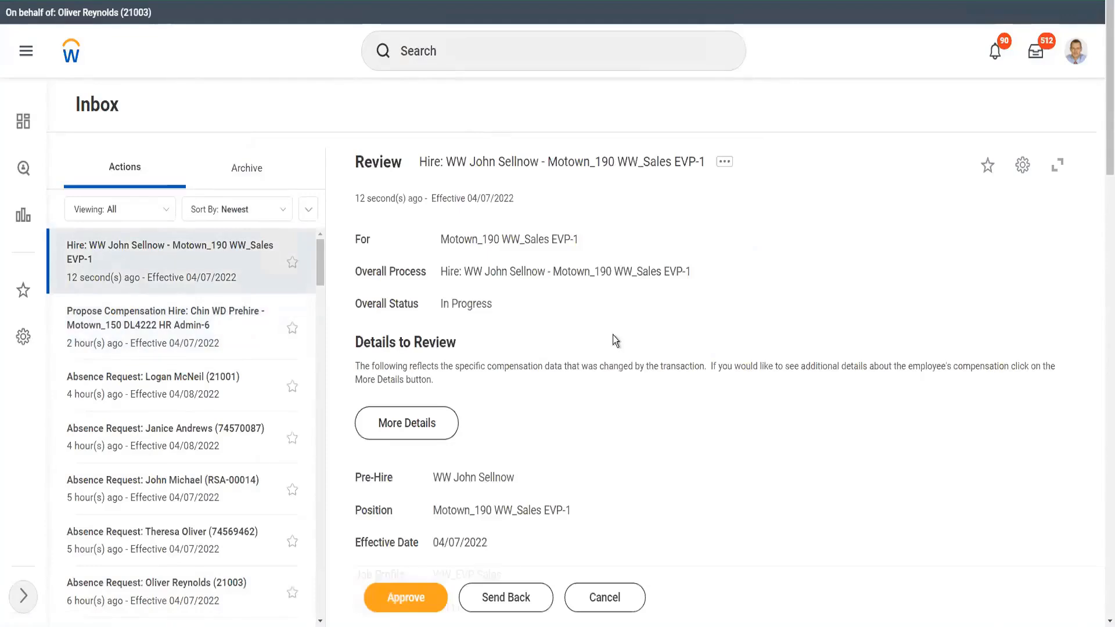
pyautogui.scroll(-5, 611, 319)
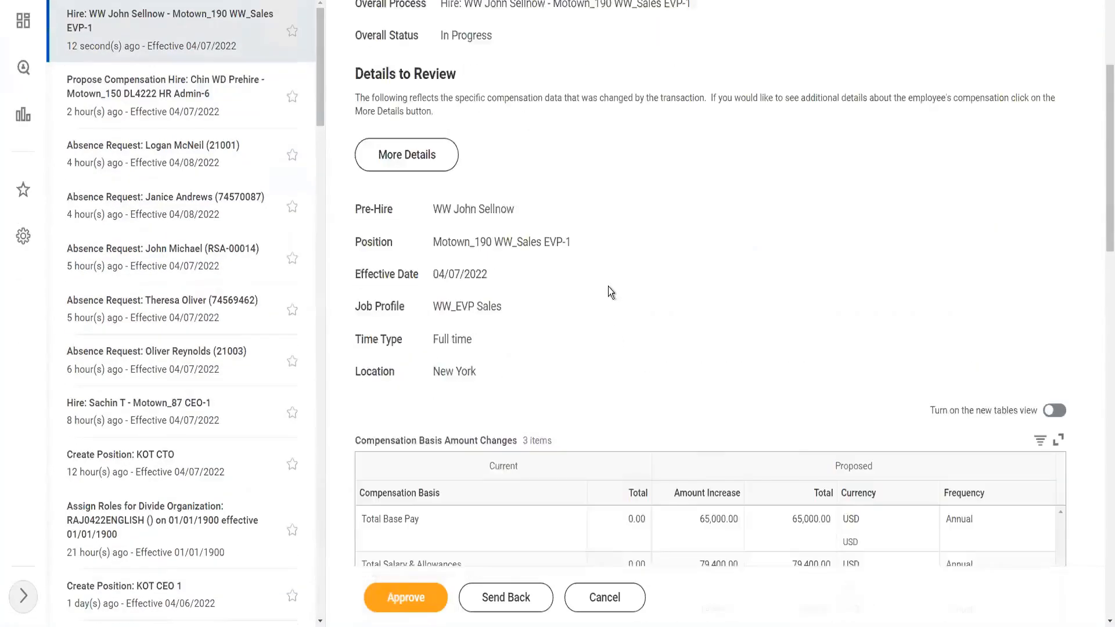
pyautogui.scroll(-2, 609, 286)
pyautogui.scroll(3, 619, 187)
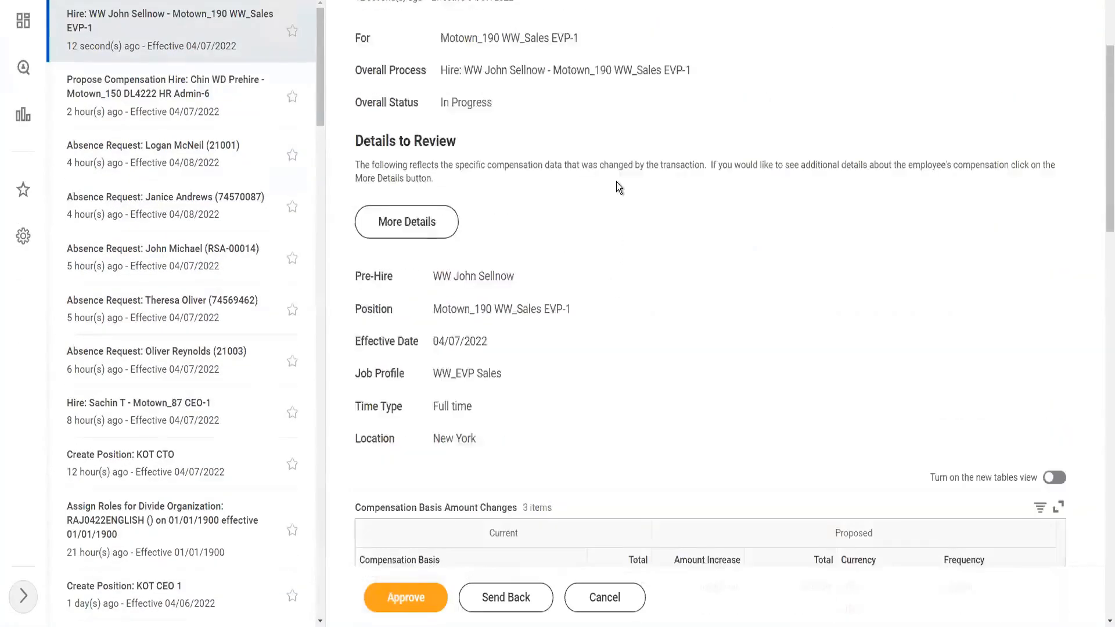
pyautogui.scroll(2, 616, 192)
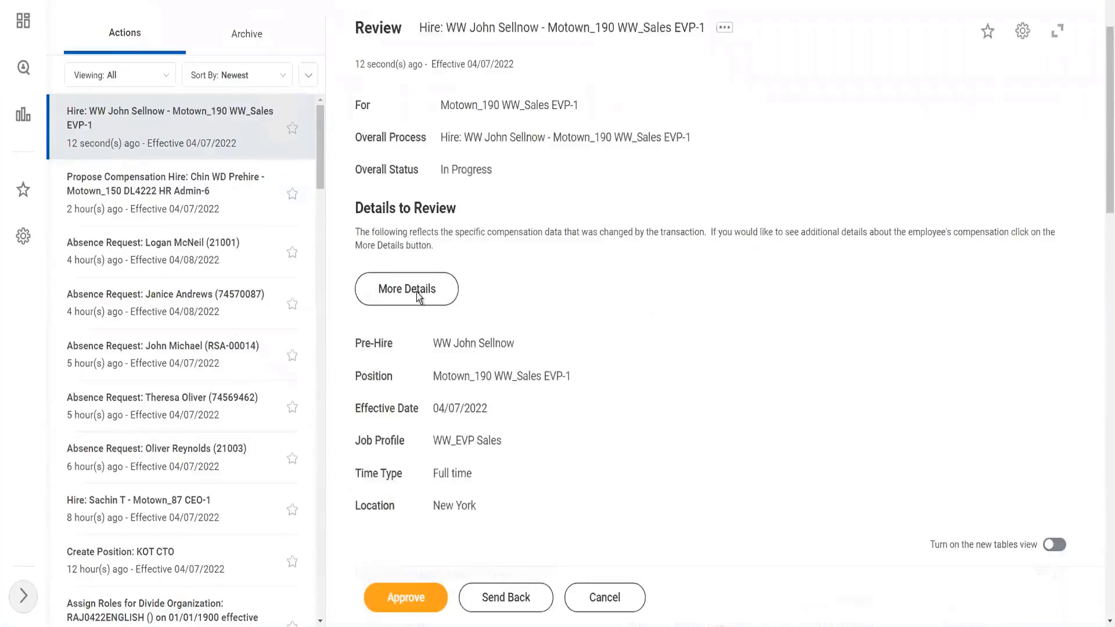
pyautogui.click(411, 289)
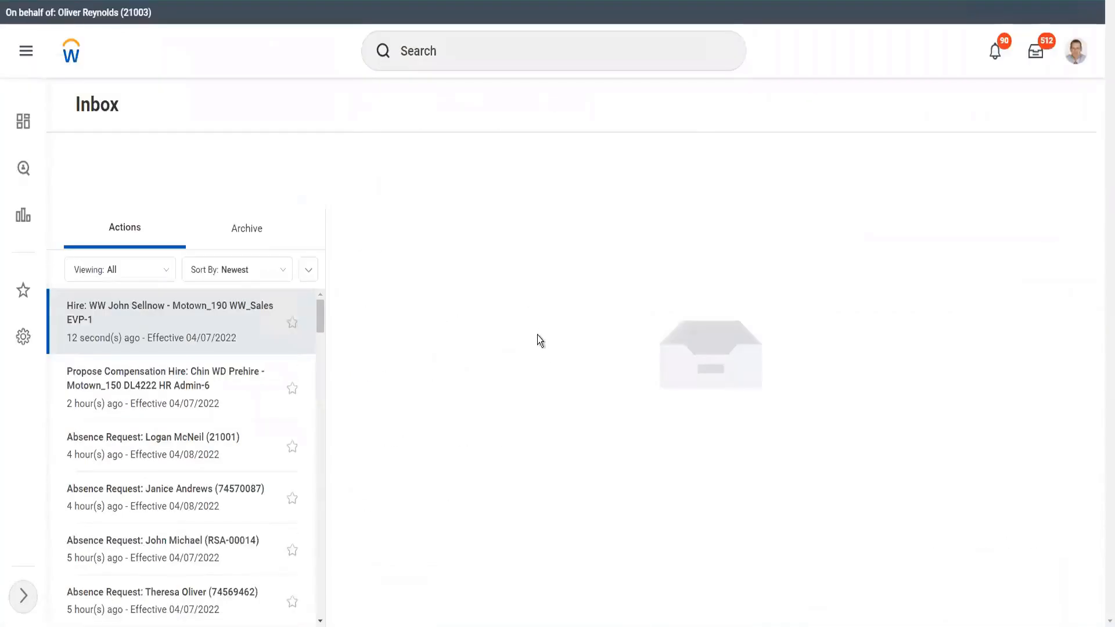
pyautogui.scroll(-5, 537, 329)
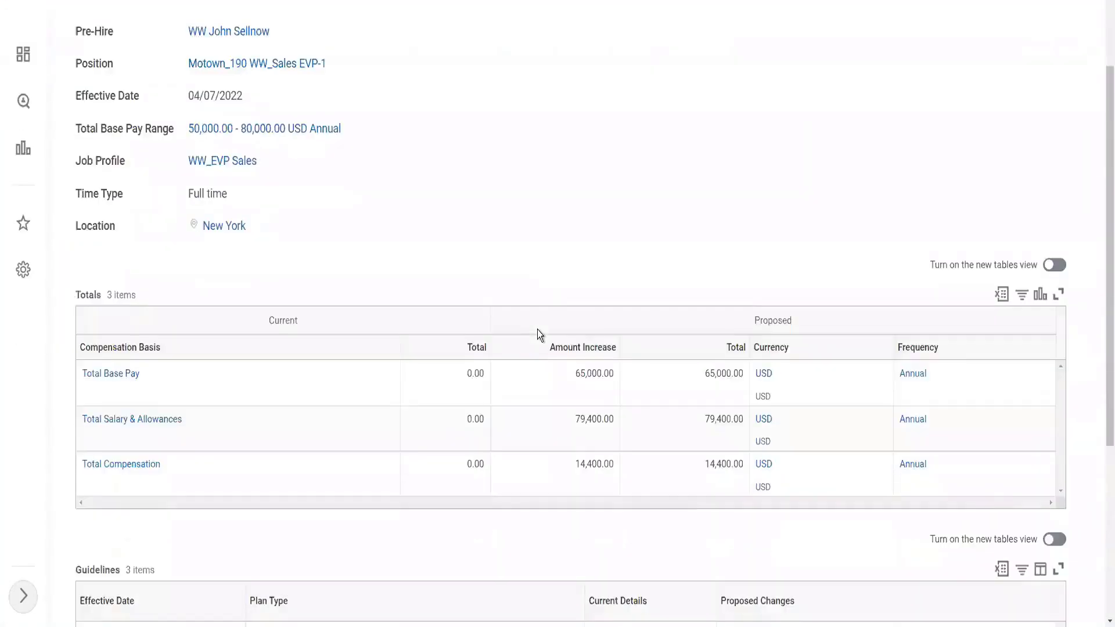
pyautogui.scroll(-2, 529, 325)
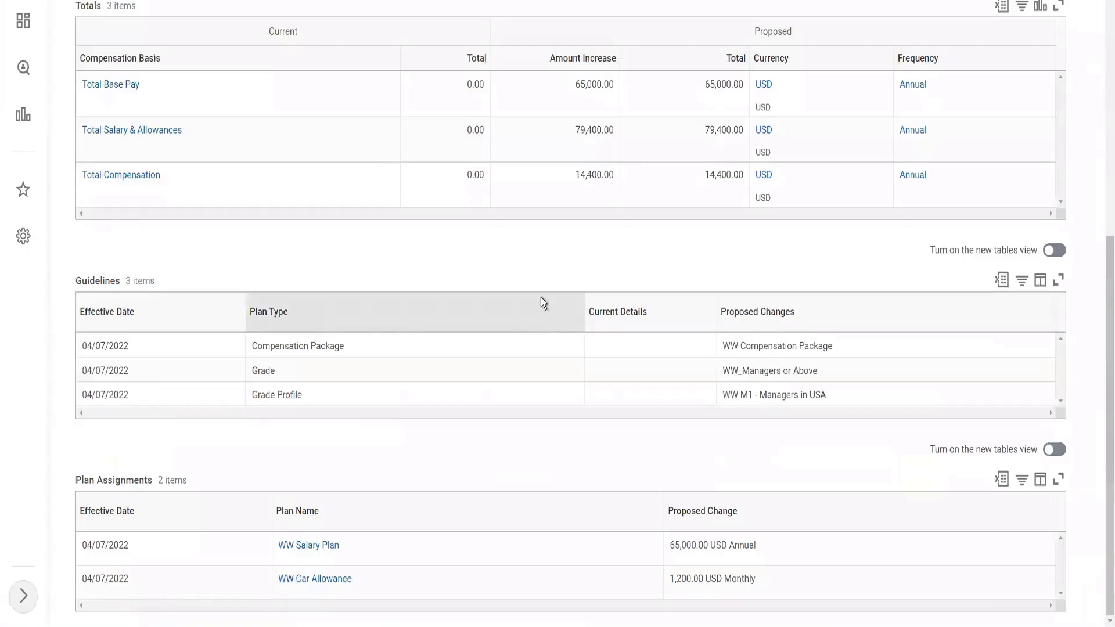
pyautogui.scroll(7, 542, 297)
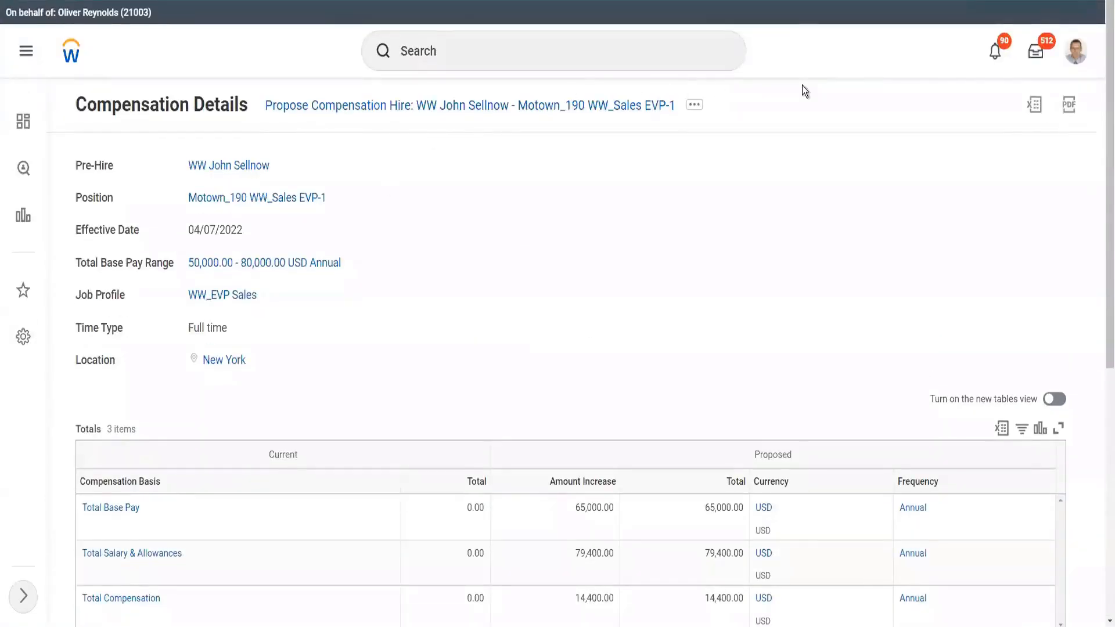
pyautogui.click(1037, 52)
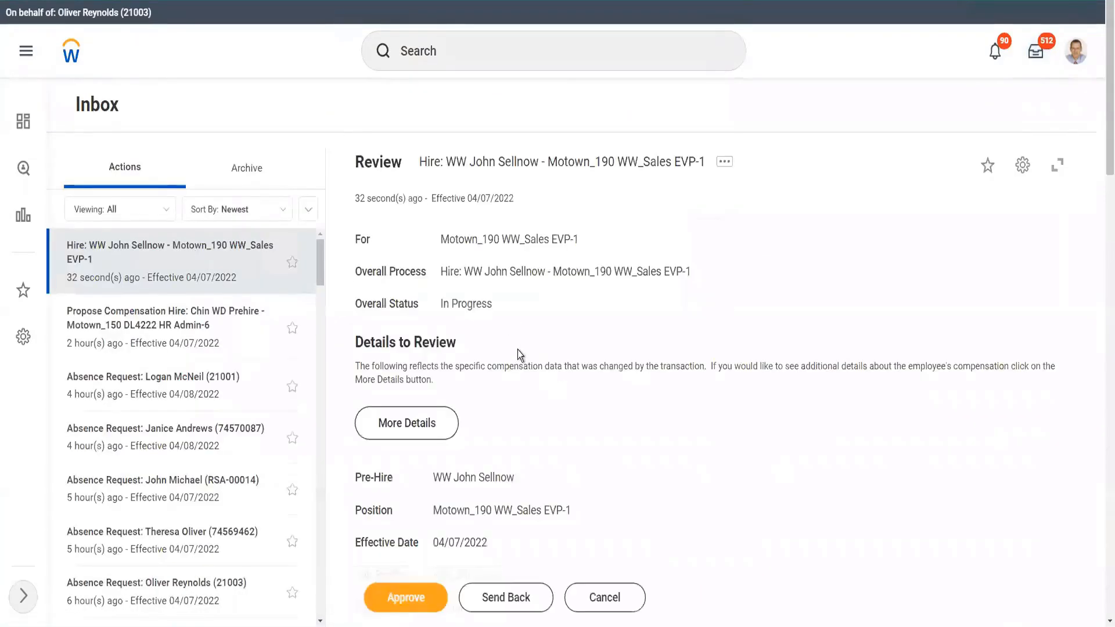
# Approve the Motown_190 WW_Sales EVP-1 hire from the bottom of its review page
pyautogui.scroll(-5, 521, 336)
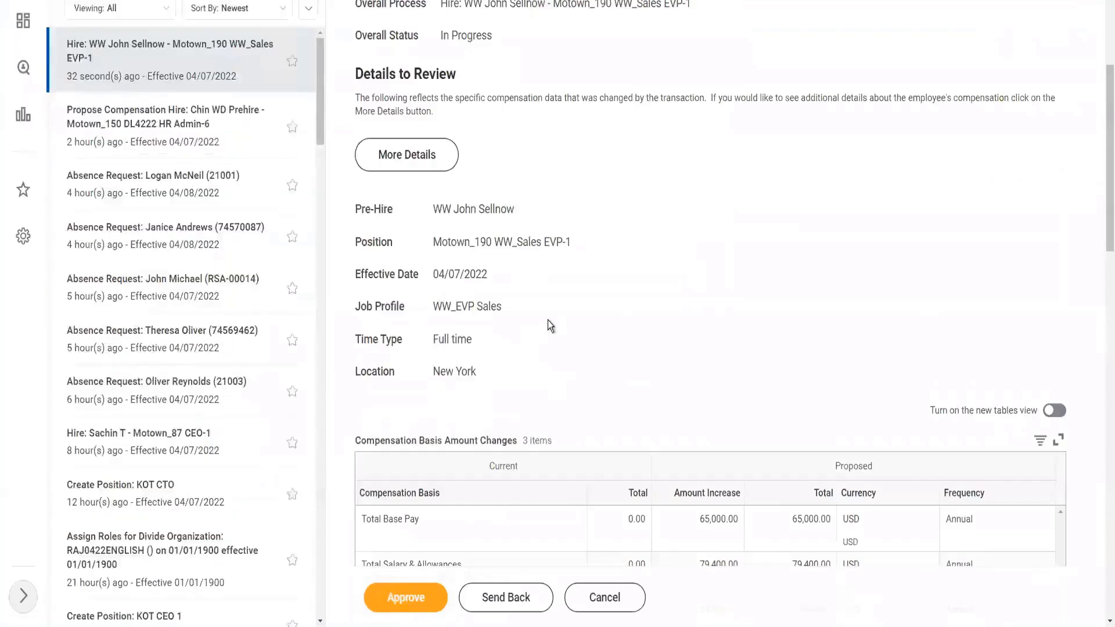
pyautogui.scroll(-15, 550, 325)
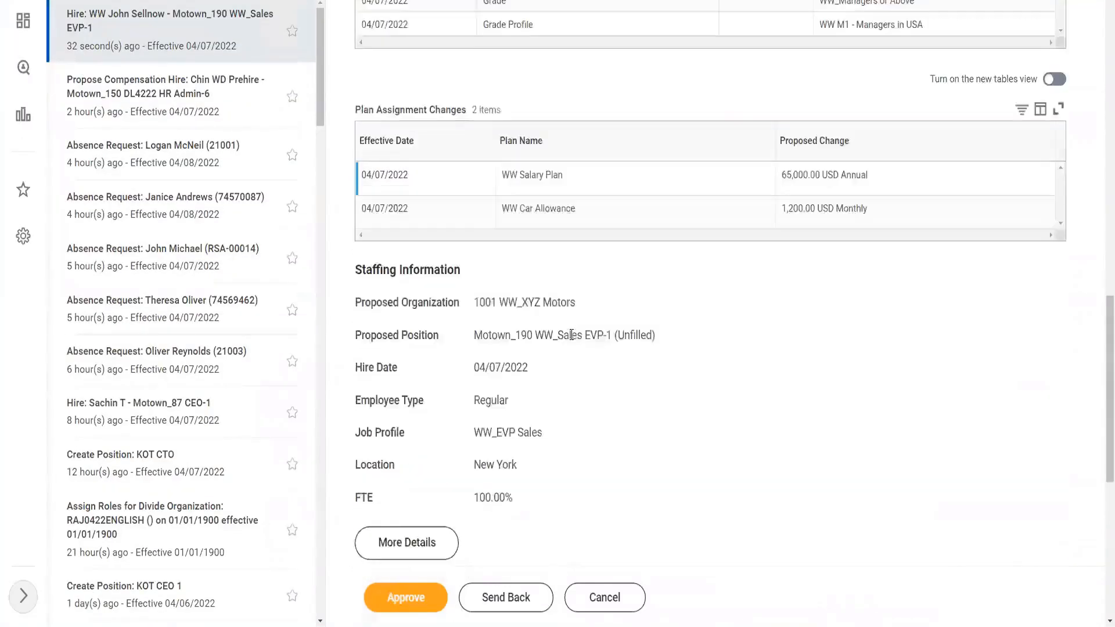
pyautogui.scroll(-4, 571, 335)
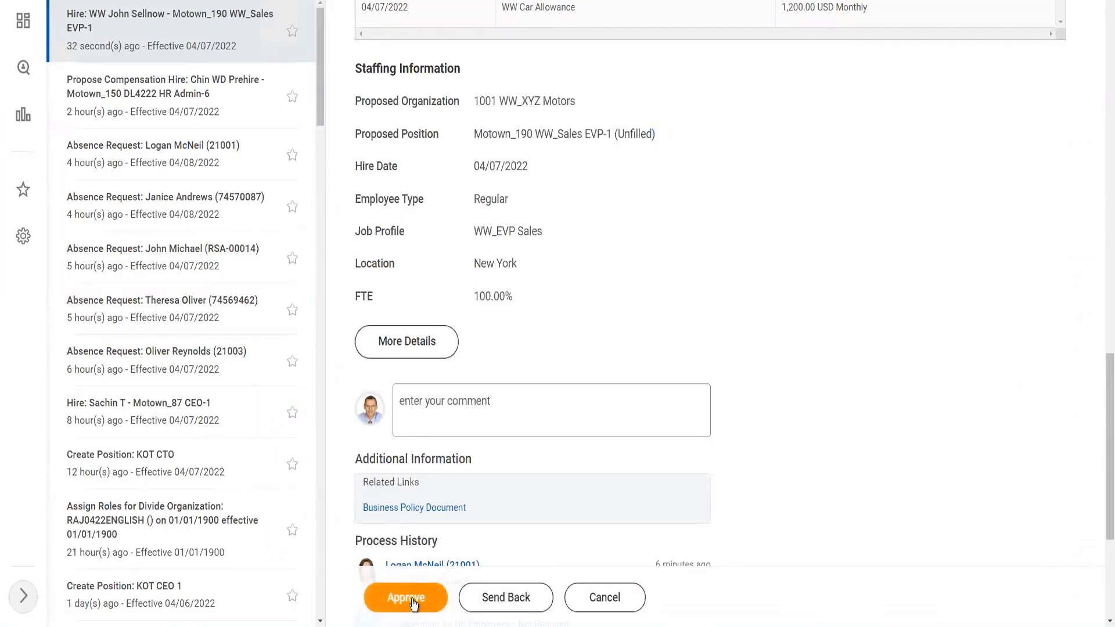
pyautogui.click(409, 599)
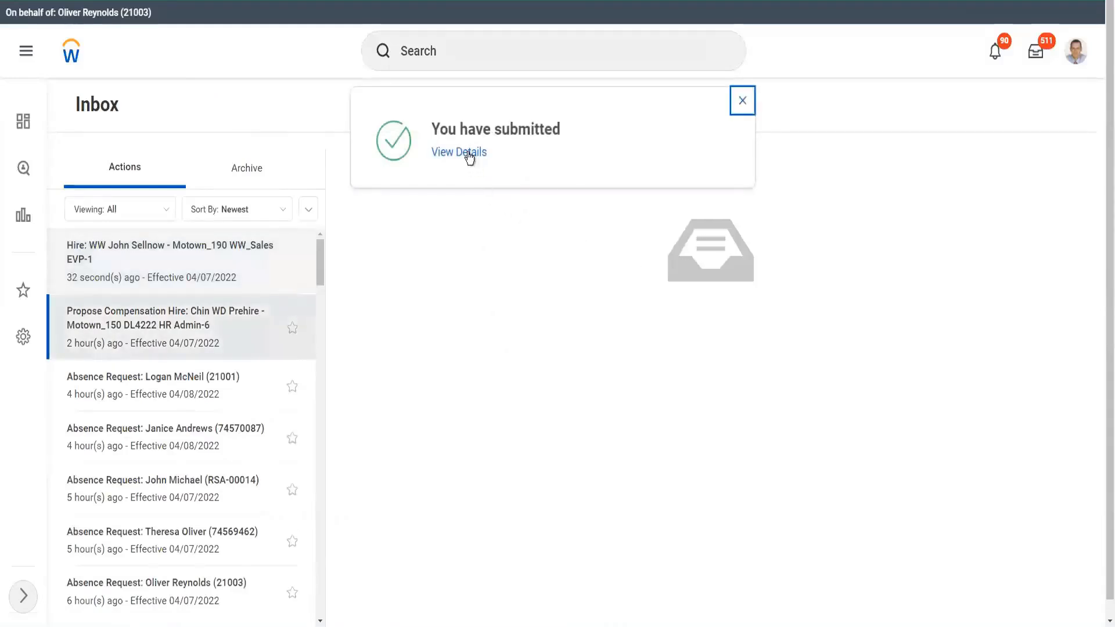
# Open the submitted hire's details and expand its Details and Process section
pyautogui.click(469, 154)
pyautogui.click(459, 152)
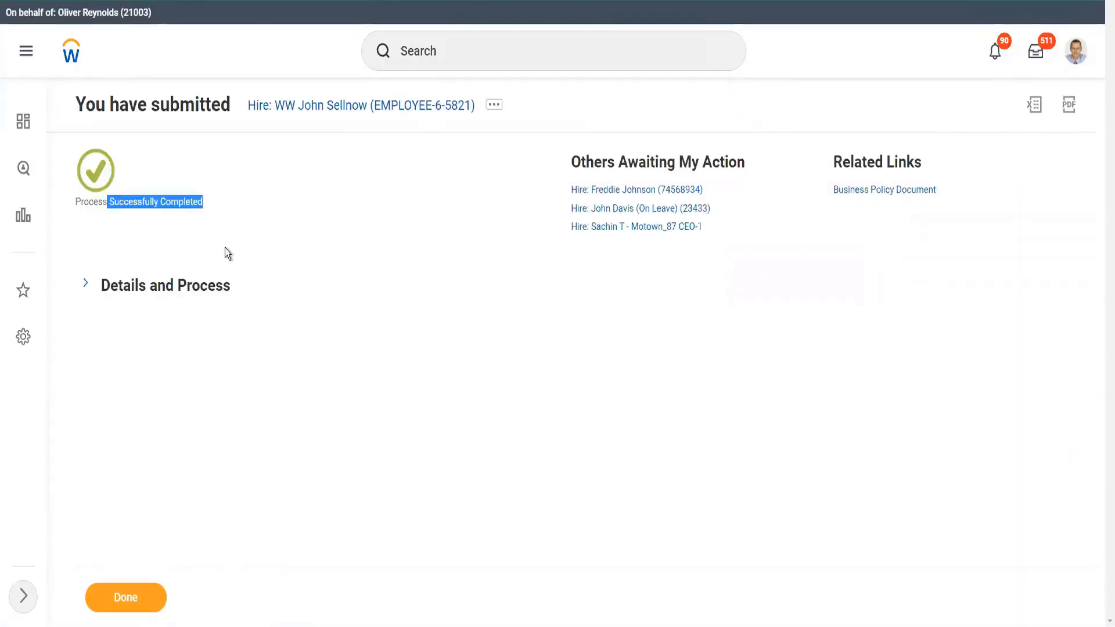
pyautogui.click(86, 288)
pyautogui.scroll(-5, 224, 227)
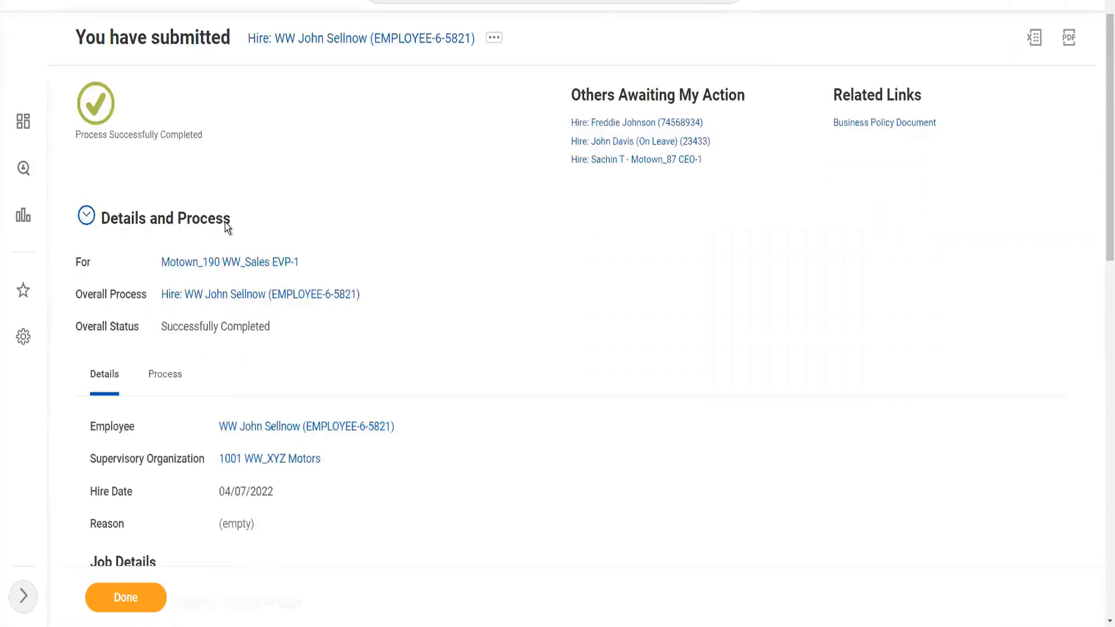
pyautogui.scroll(-2, 433, 287)
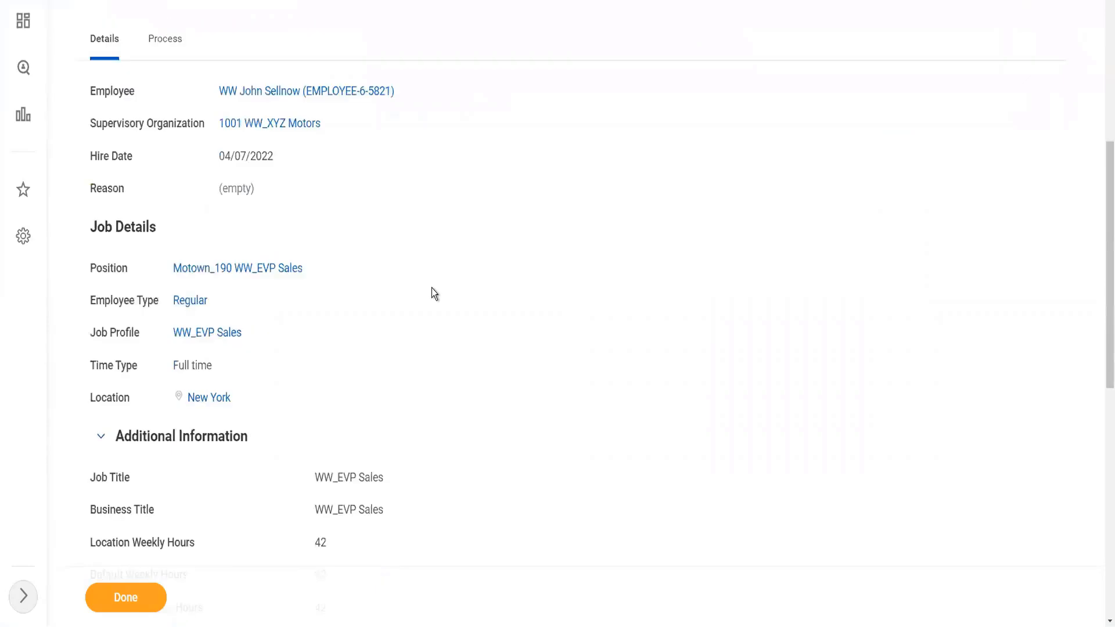
pyautogui.scroll(3, 431, 288)
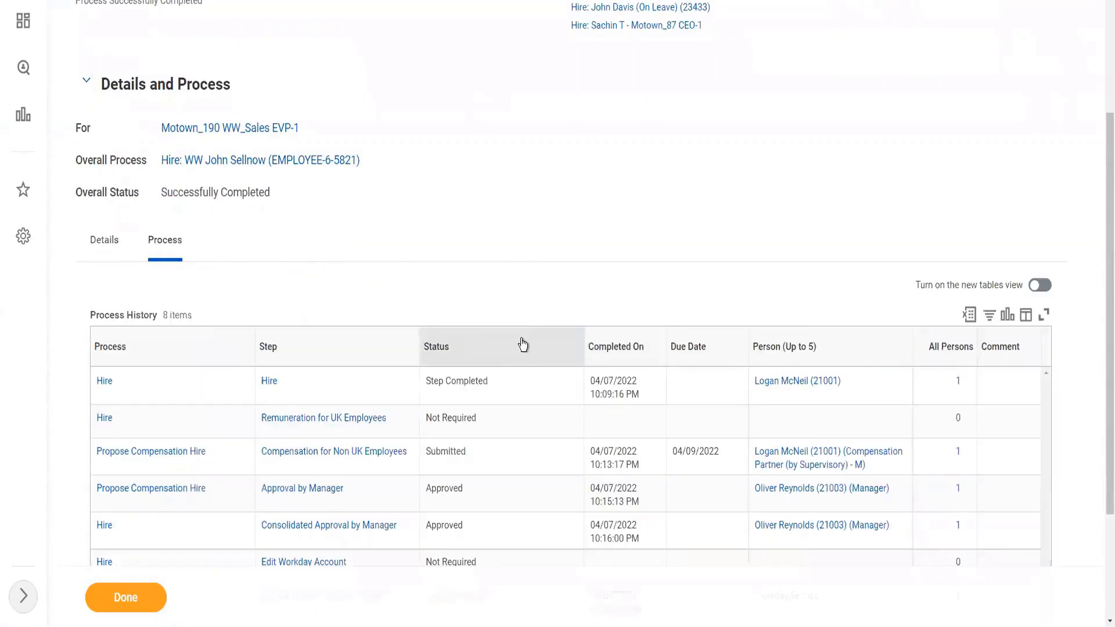
# Check Process History statuses: Onboarding Automatic Complete, Edit Workday Account Not Required, account creation completed
pyautogui.scroll(-3, 518, 343)
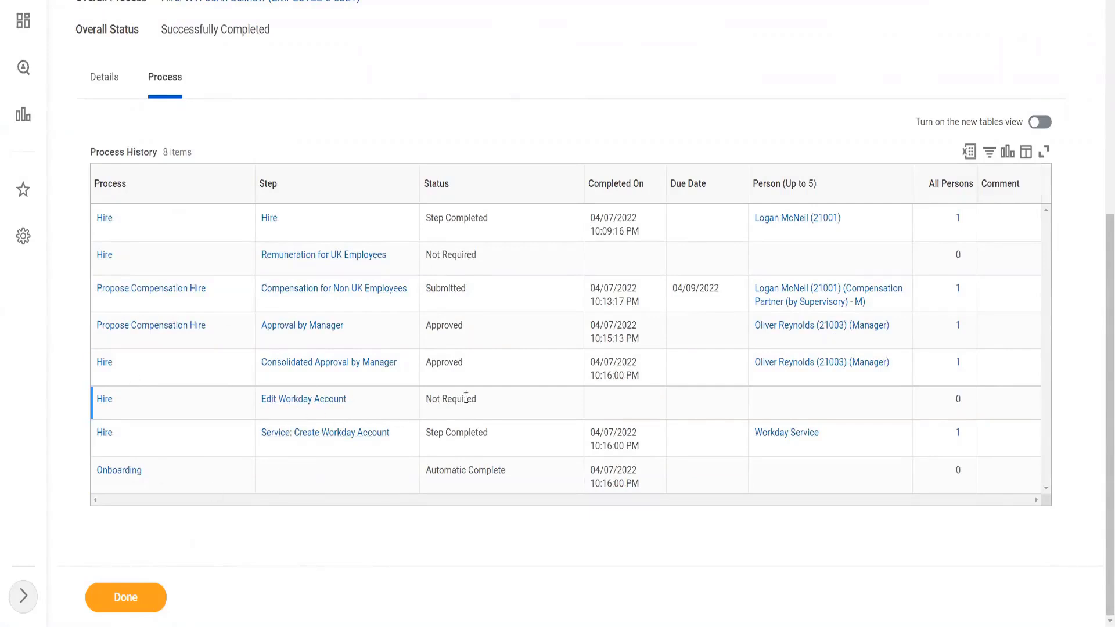
pyautogui.moveTo(507, 471); pyautogui.dragTo(418, 471)
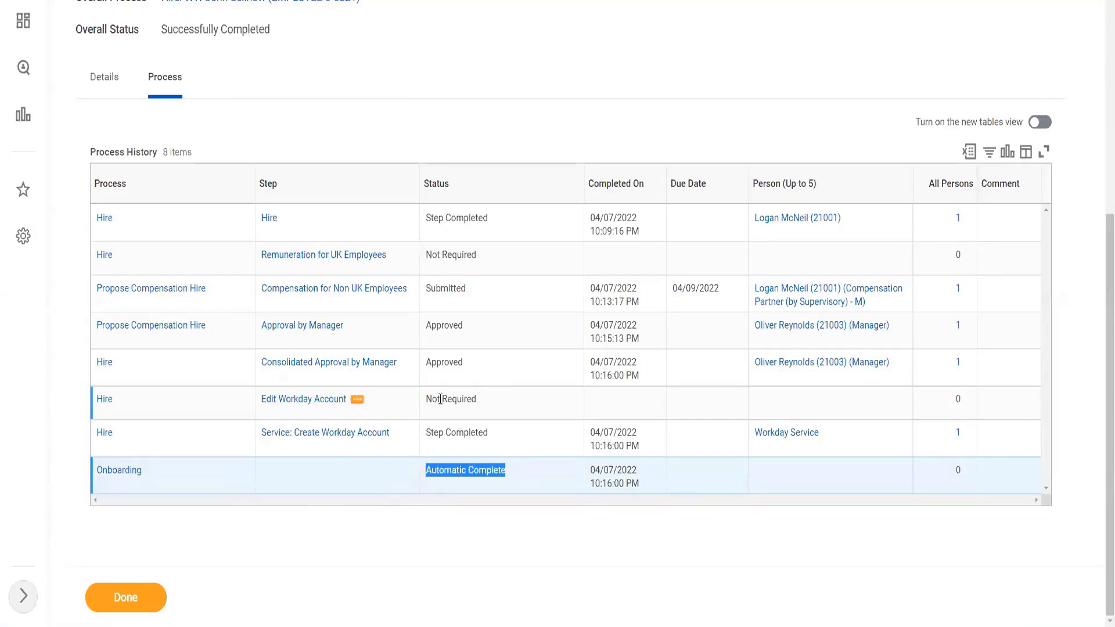
pyautogui.moveTo(424, 400); pyautogui.dragTo(483, 399)
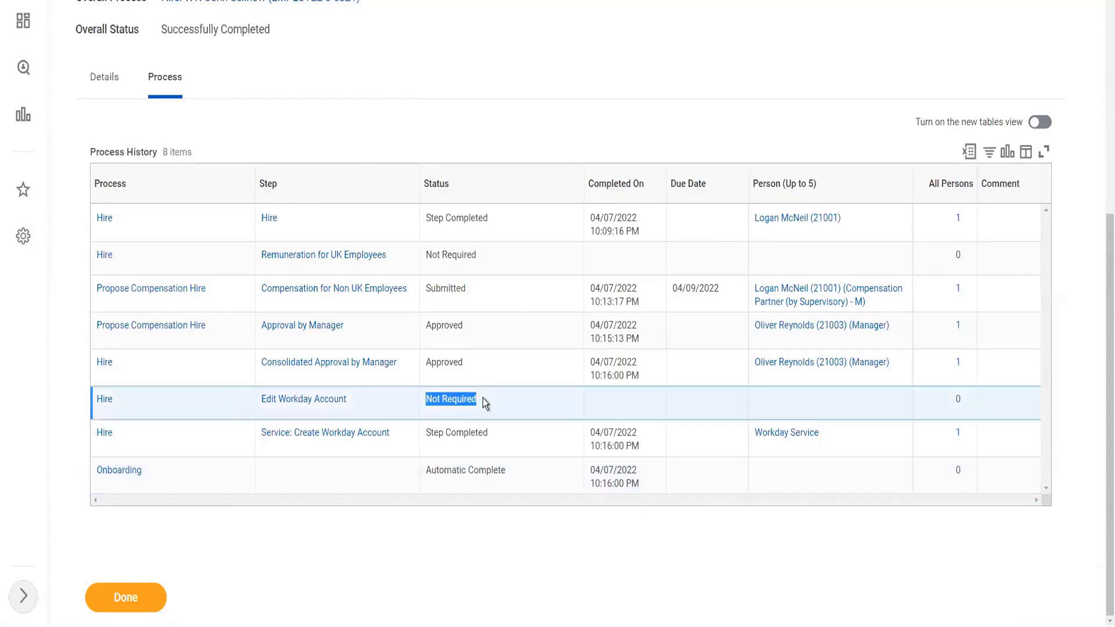
pyautogui.click(436, 407)
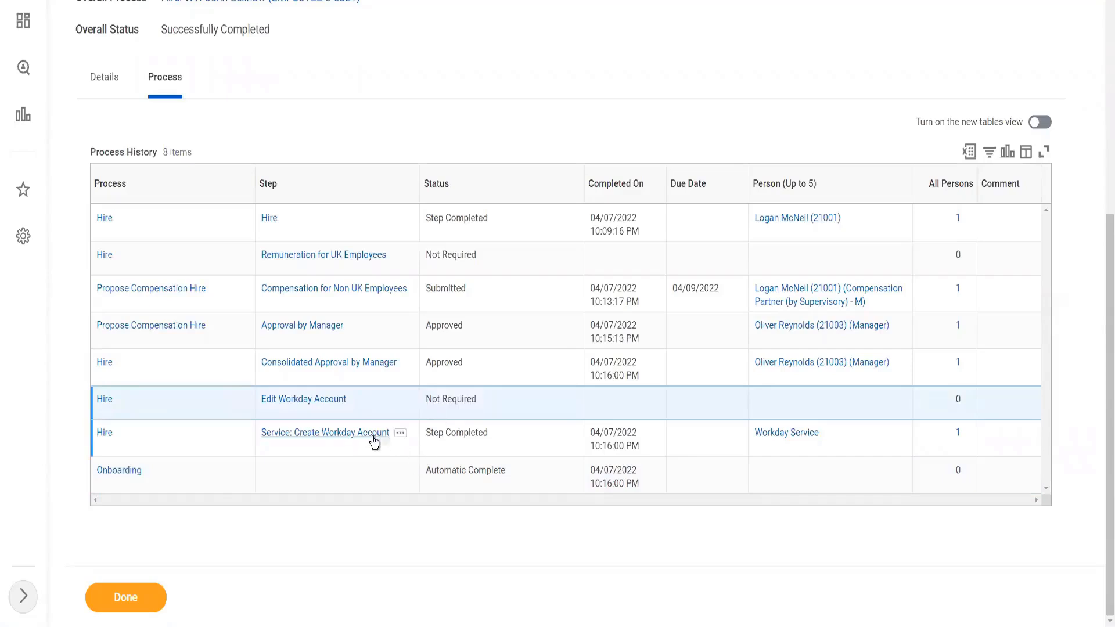
pyautogui.moveTo(423, 436); pyautogui.dragTo(493, 430)
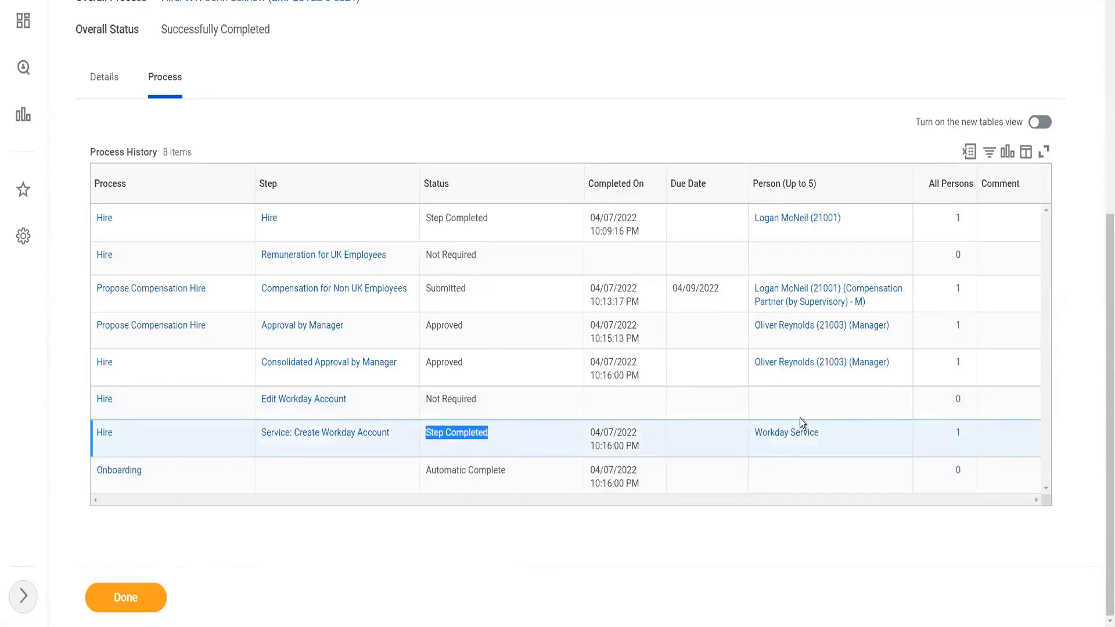
# Review all persons on the account creation step, then finish with Done to return to the Inbox
pyautogui.click(960, 436)
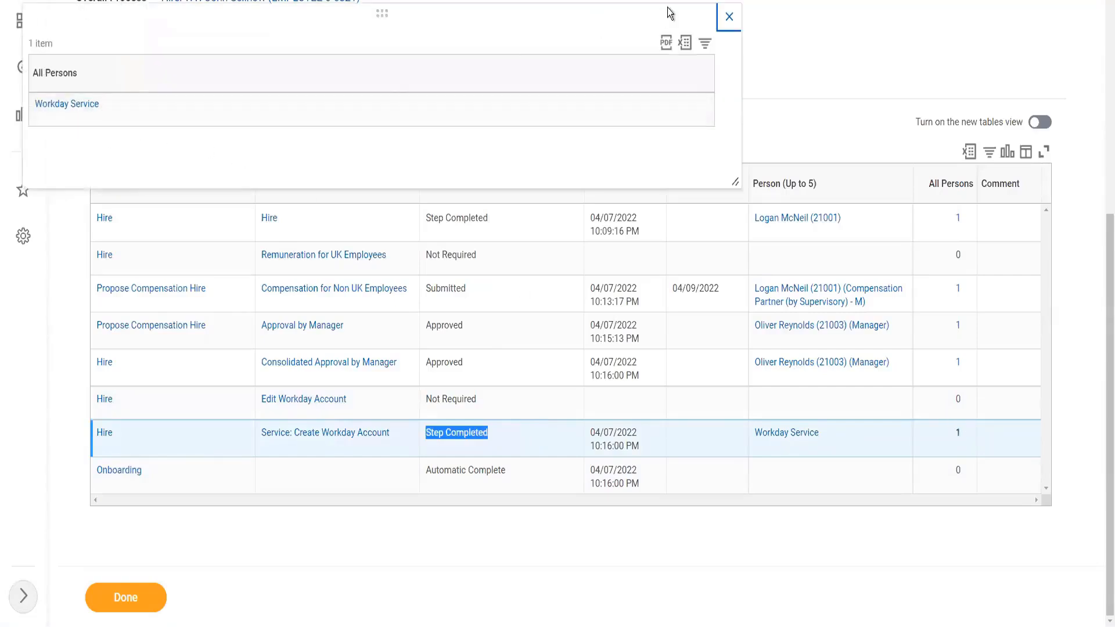
pyautogui.click(141, 414)
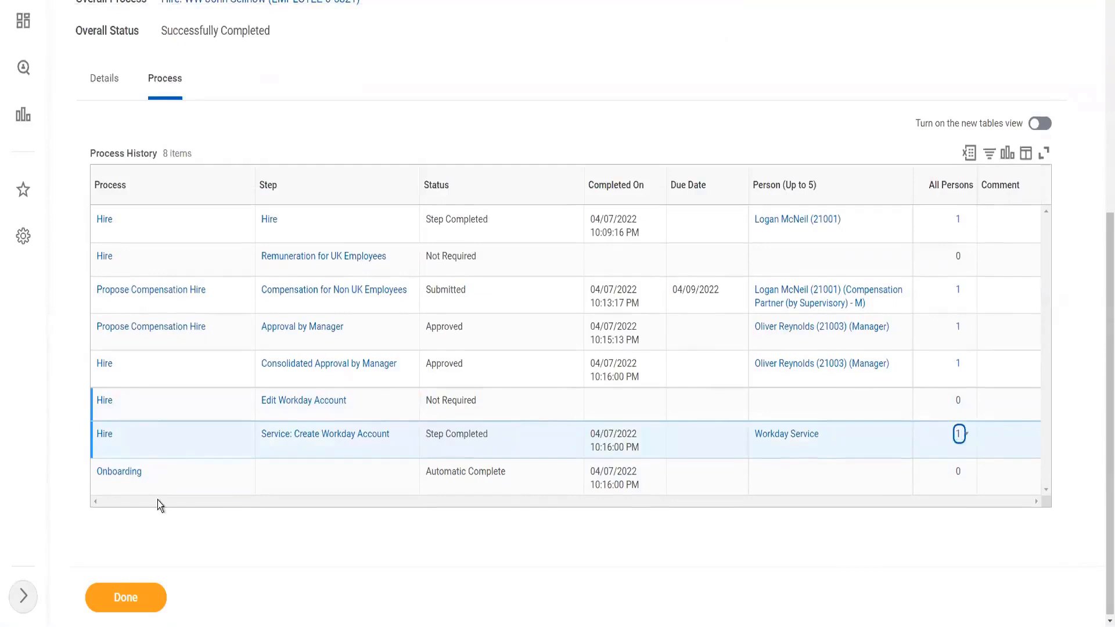
pyautogui.click(133, 596)
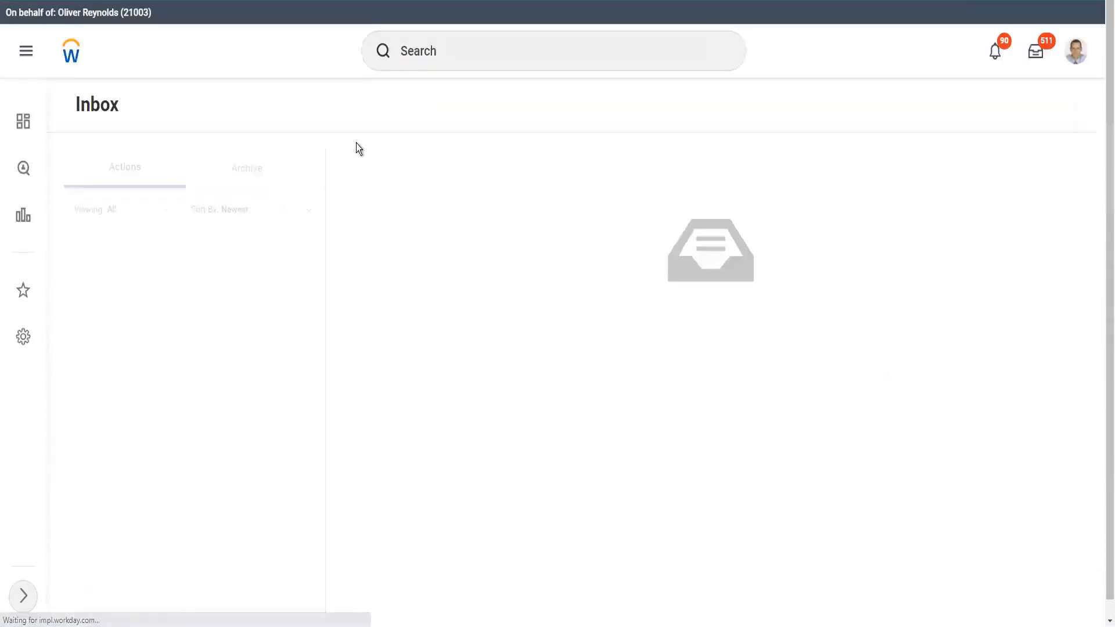
# Start Proxy with Act As set to the initiating HR user's username and confirm
pyautogui.click(430, 54)
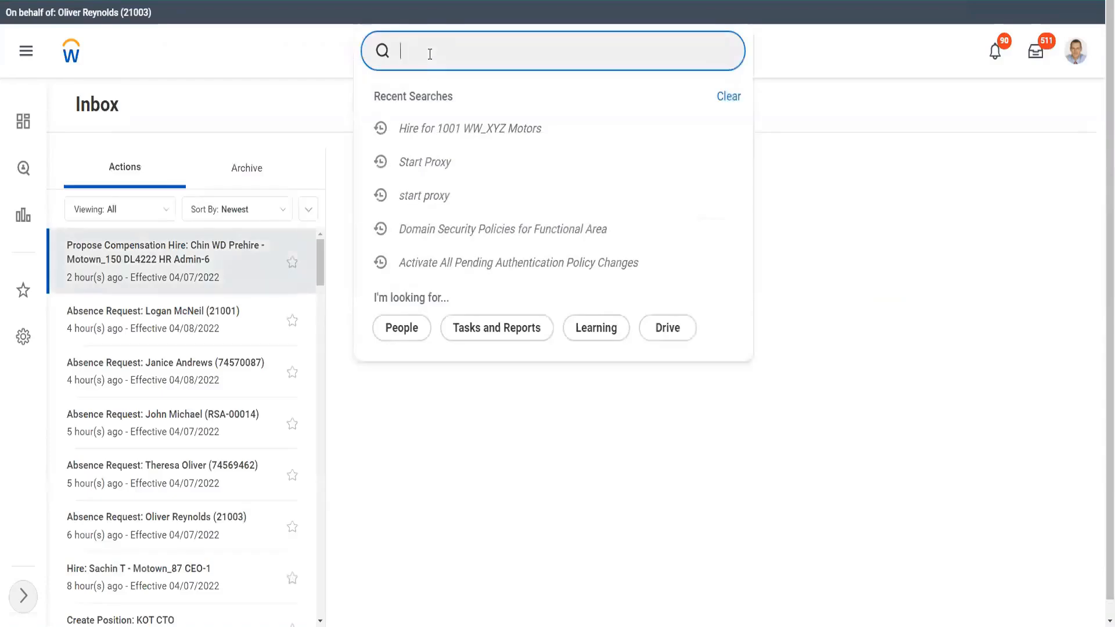
pyautogui.write('start proxy')
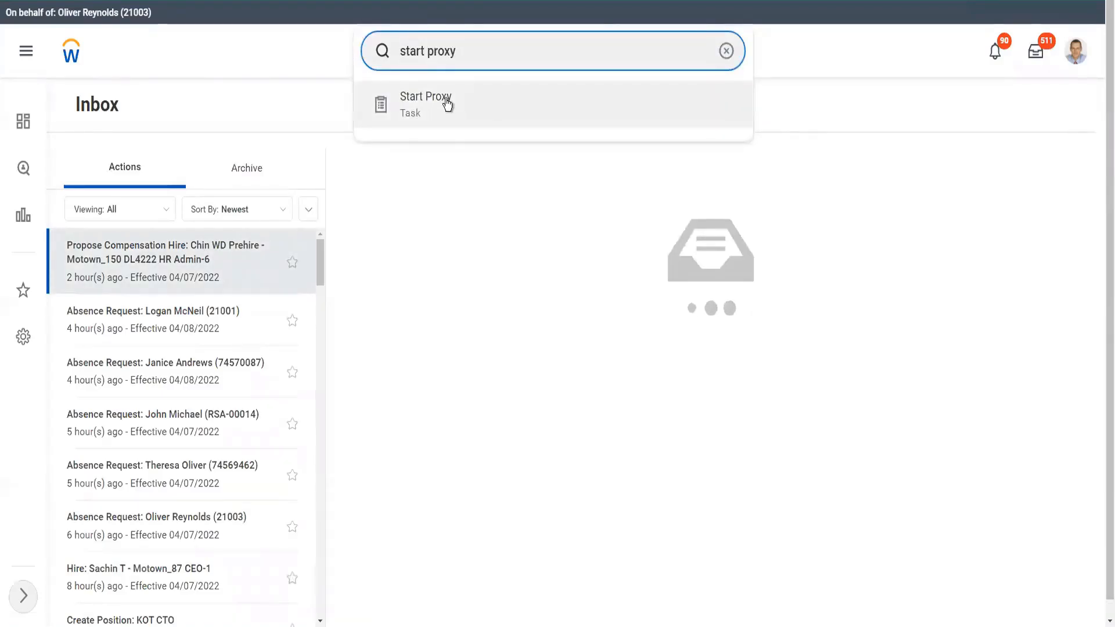
pyautogui.click(447, 111)
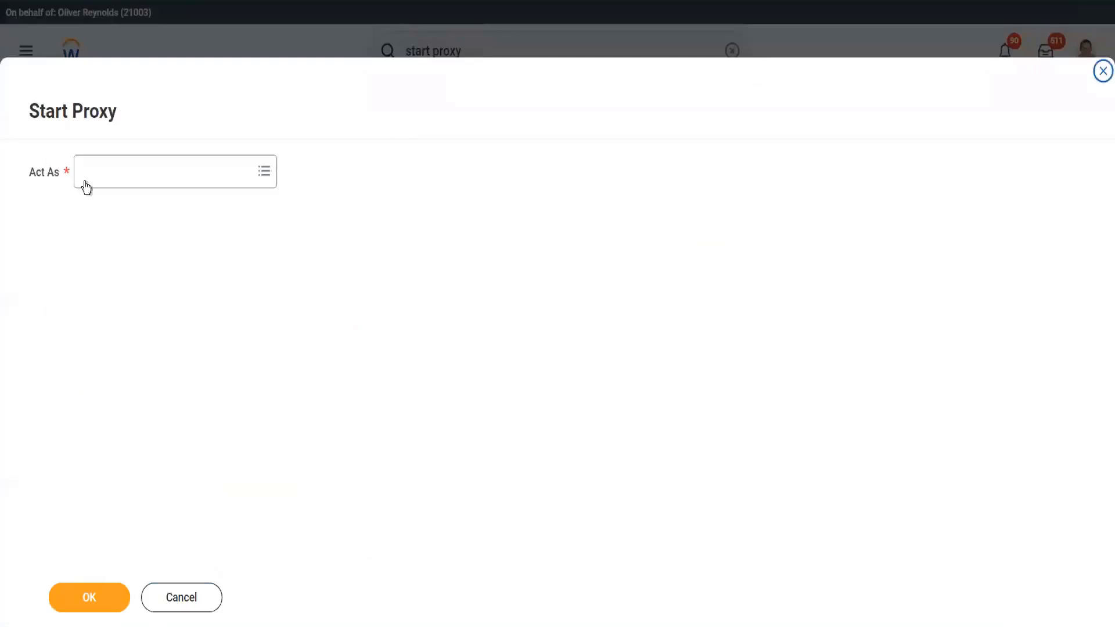
pyautogui.click(121, 173)
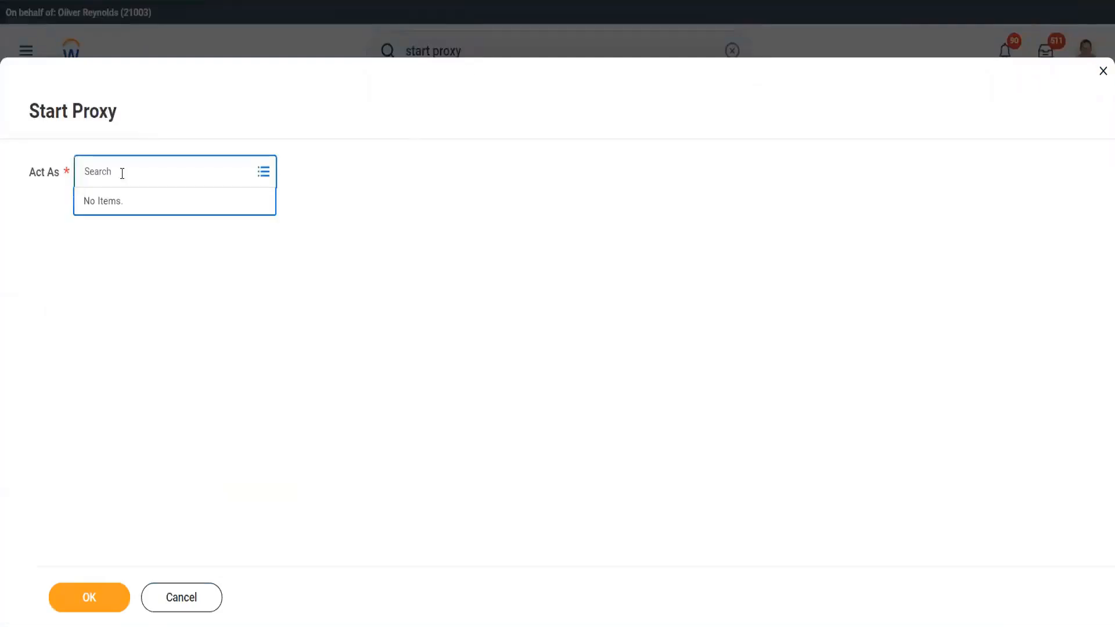
pyautogui.write('lmcneil')
pyautogui.press('Return')
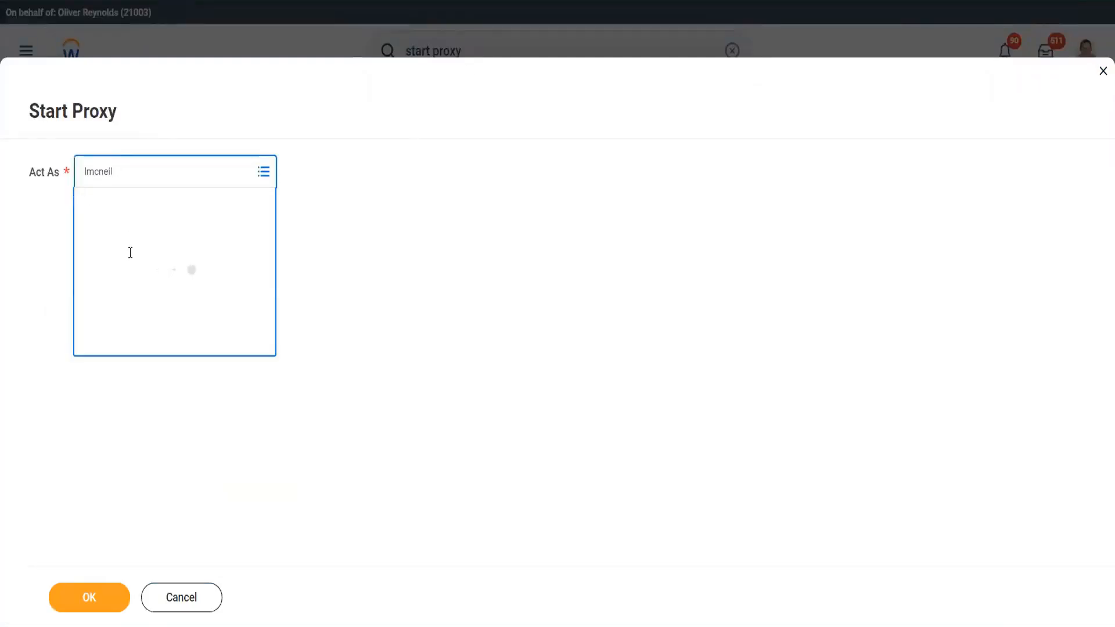
pyautogui.click(90, 598)
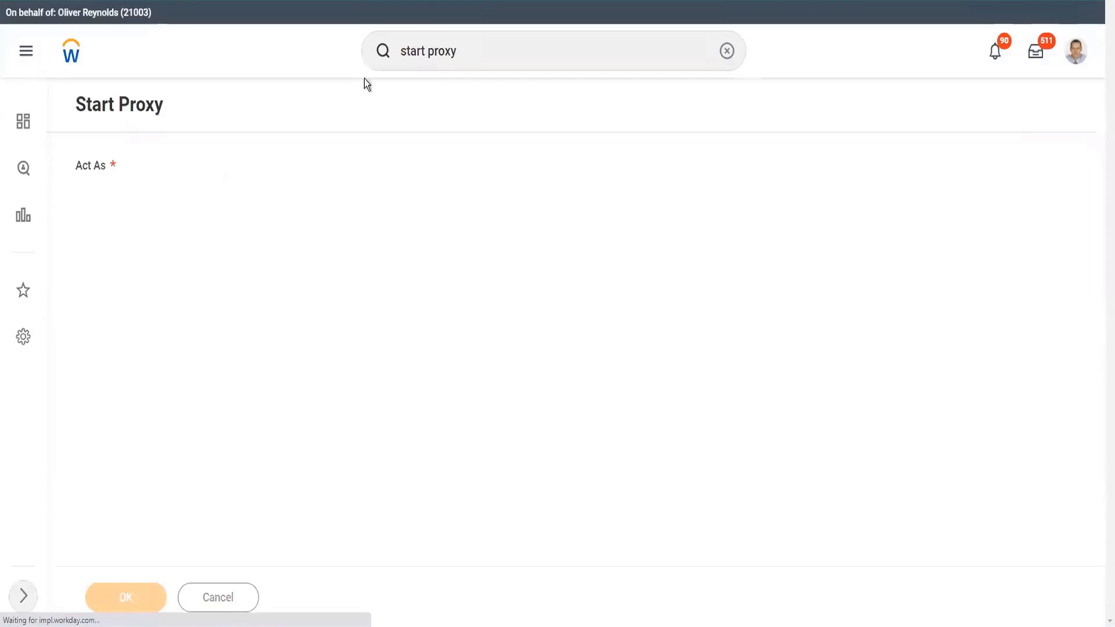
pyautogui.click(463, 51)
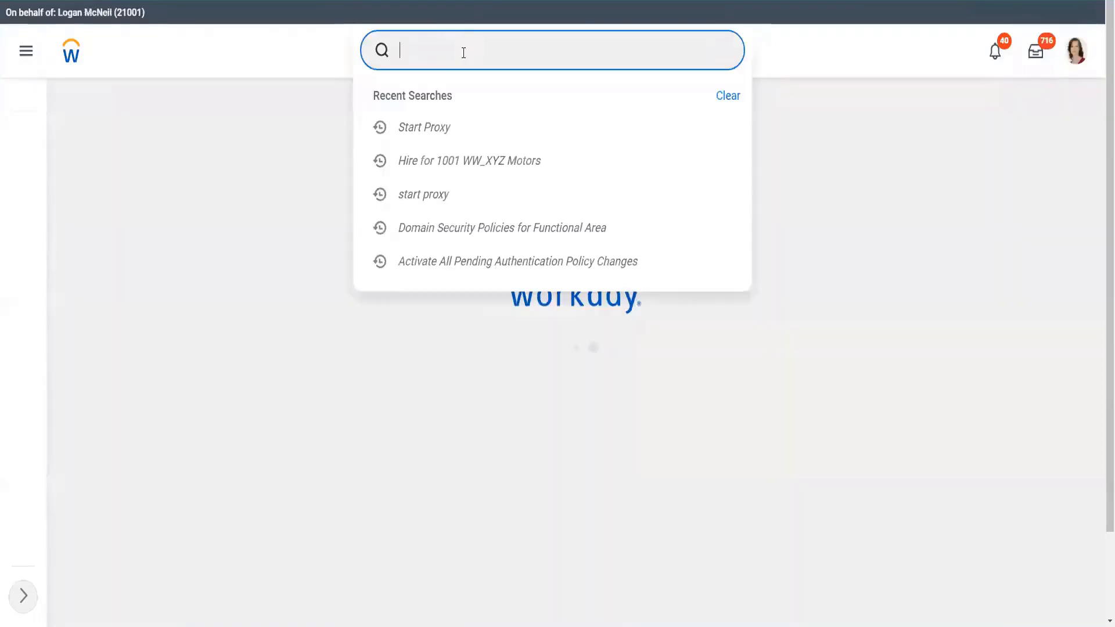
# Search '1001' and open the 1001 WW_XYZ Motors organization, dismissing the navigation panel intro
pyautogui.write('1001')
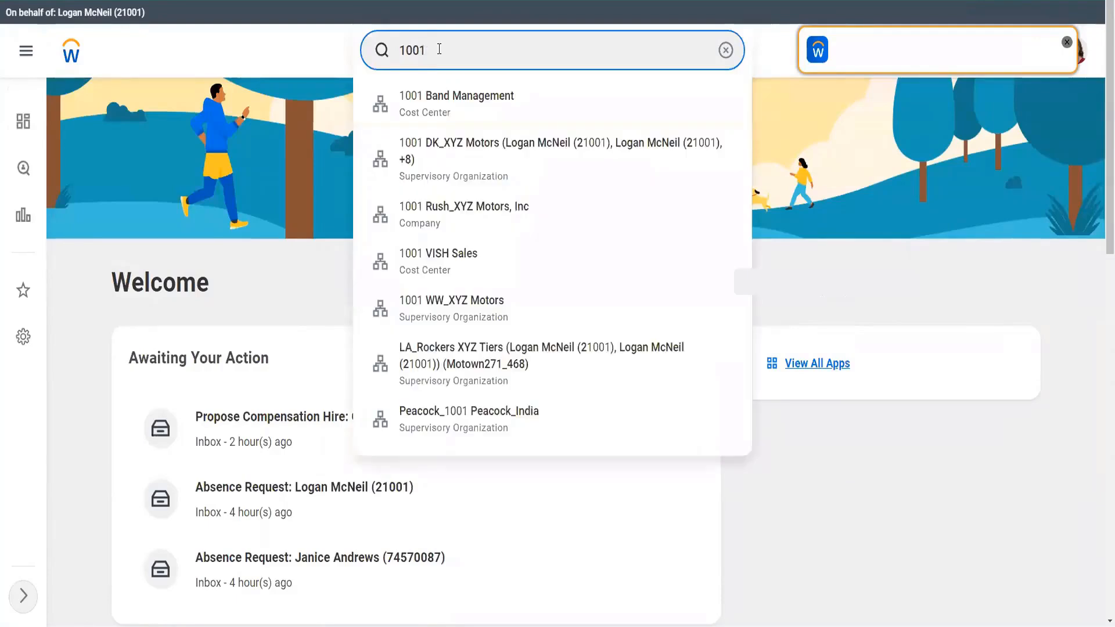
pyautogui.click(449, 314)
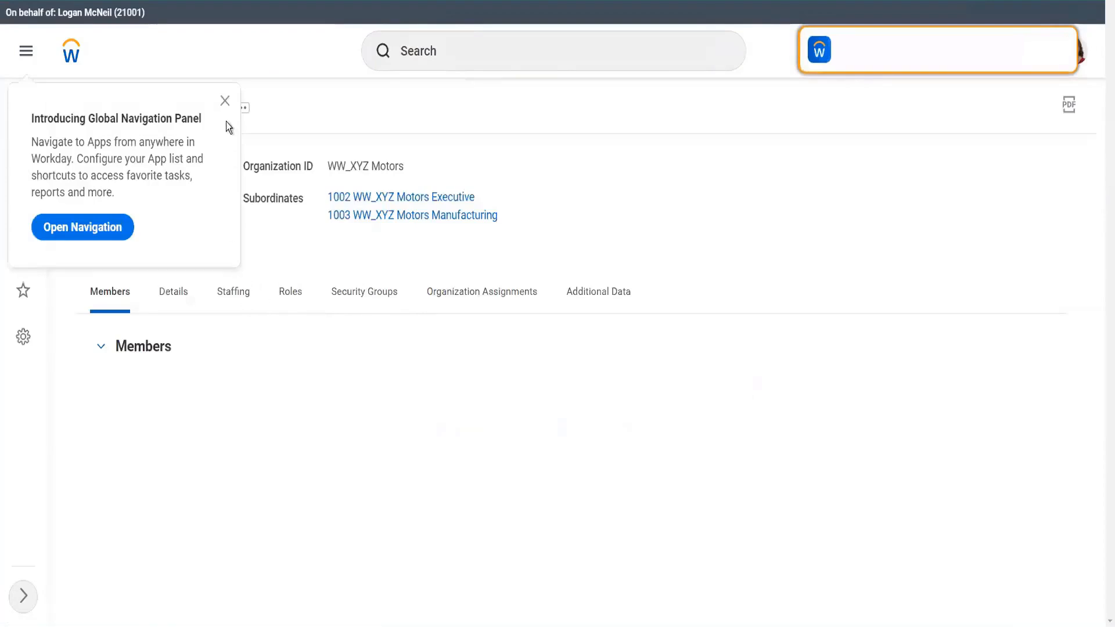
pyautogui.click(225, 101)
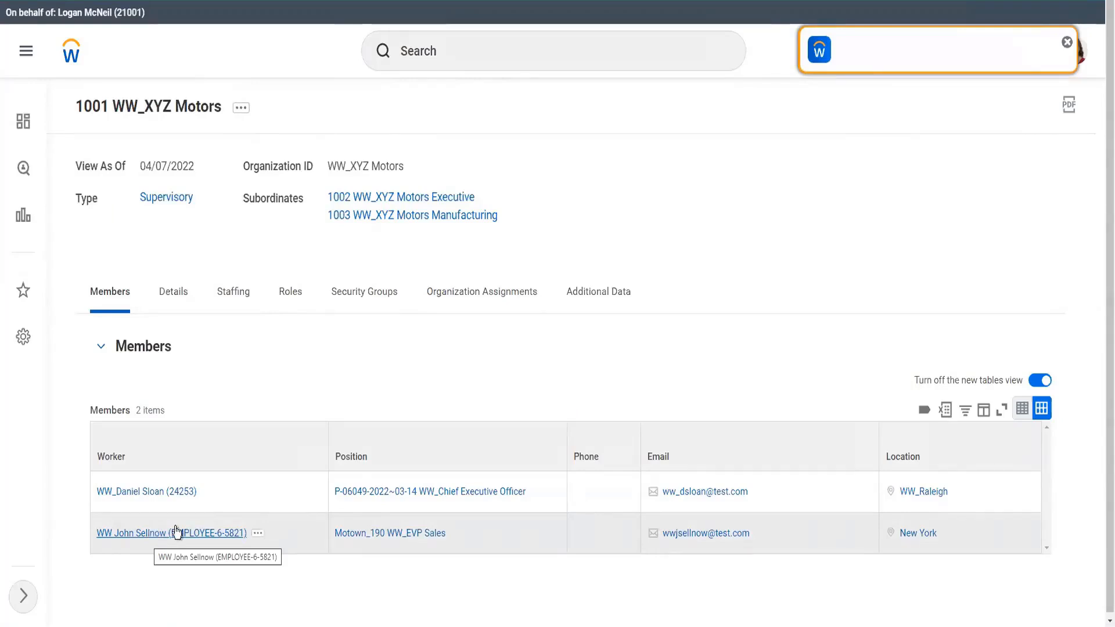
# From the Motown_190 WW_EVP Sales worker's Security Profile actions, view their Workday account
pyautogui.click(262, 538)
pyautogui.click(259, 534)
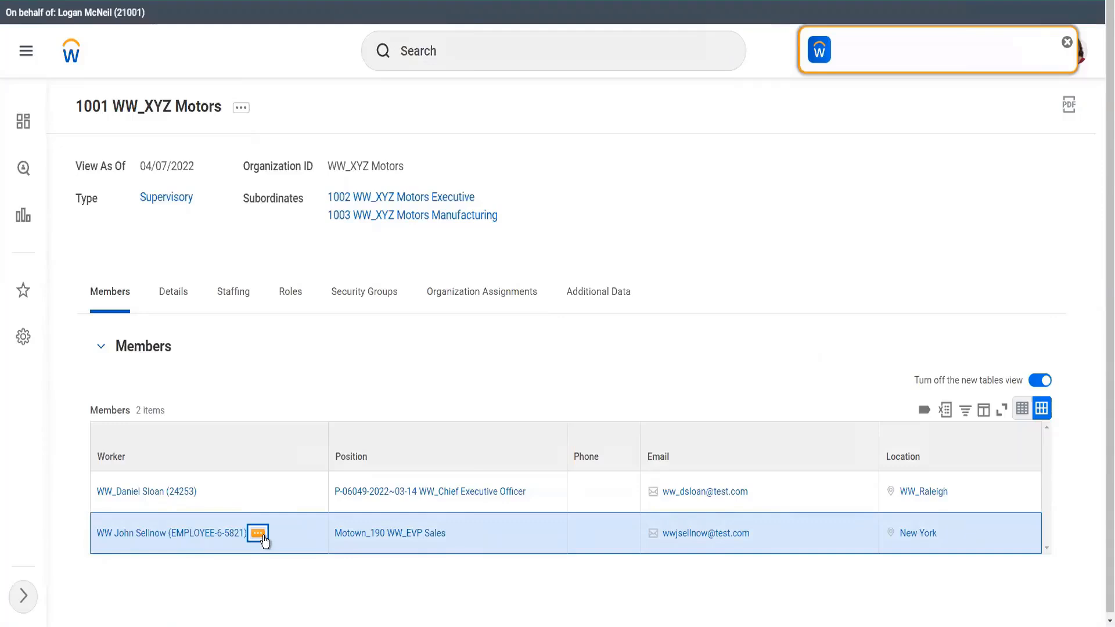
pyautogui.click(259, 535)
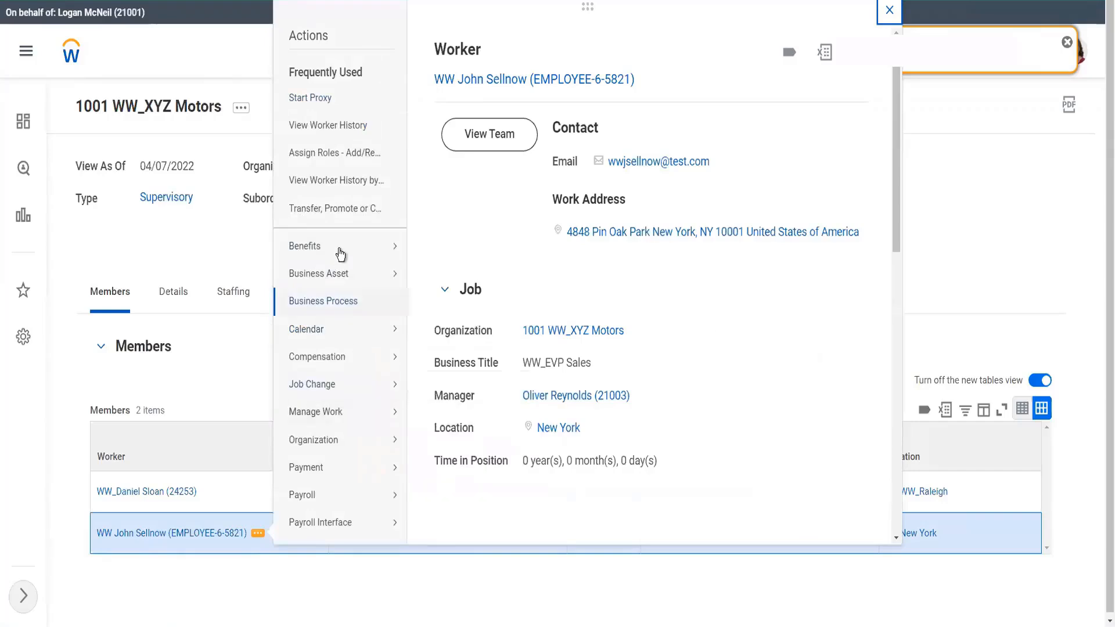
pyautogui.scroll(-7, 341, 258)
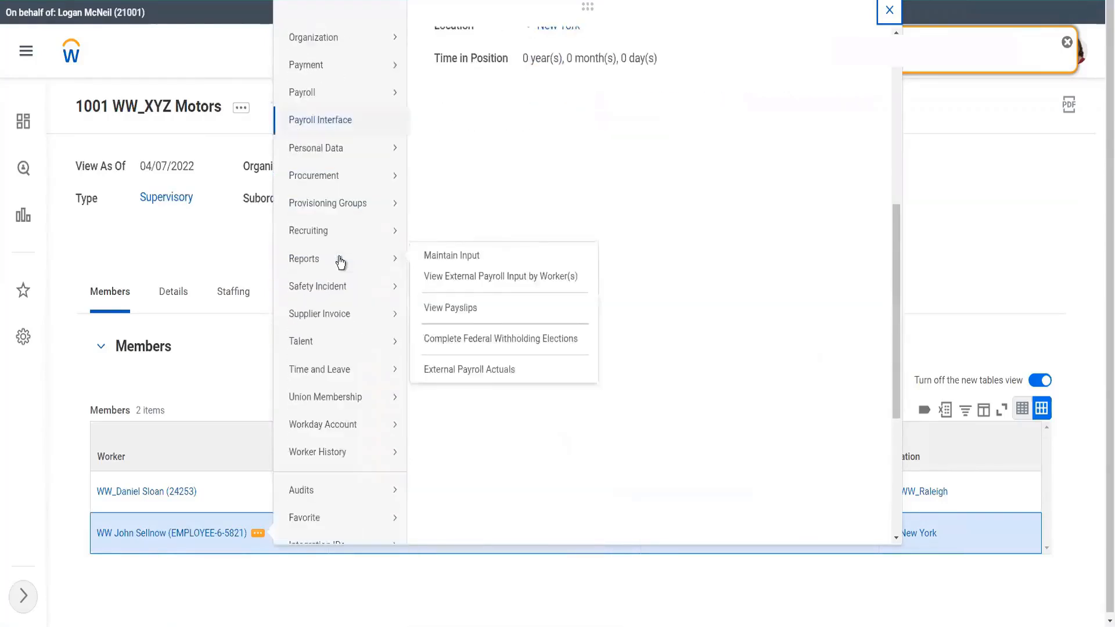
pyautogui.moveTo(333, 434)
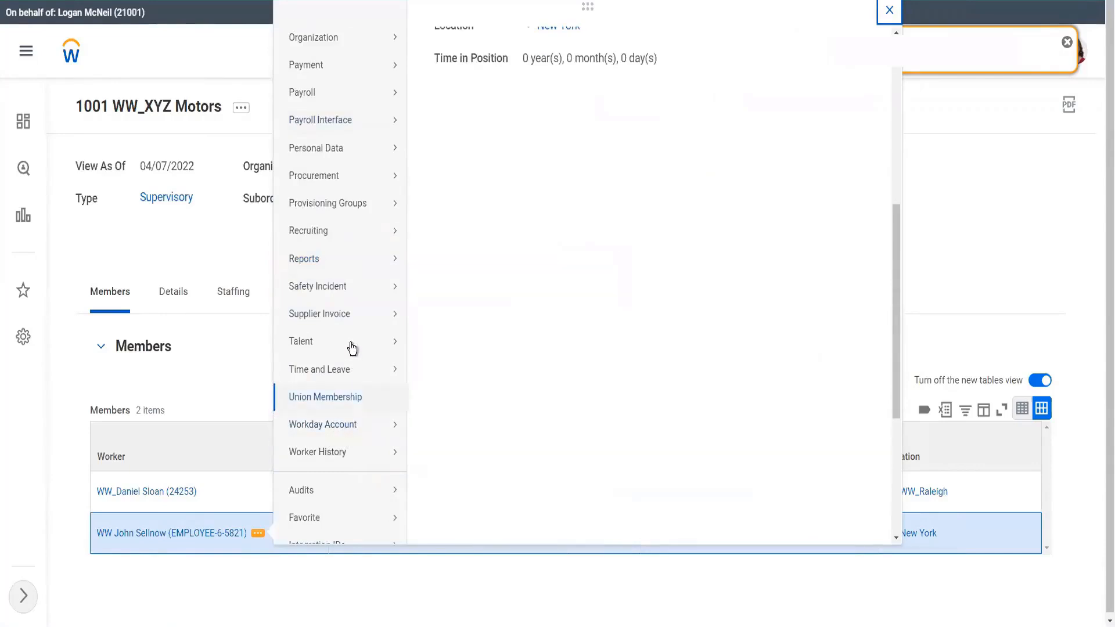
pyautogui.moveTo(350, 317)
pyautogui.scroll(-3, 350, 316)
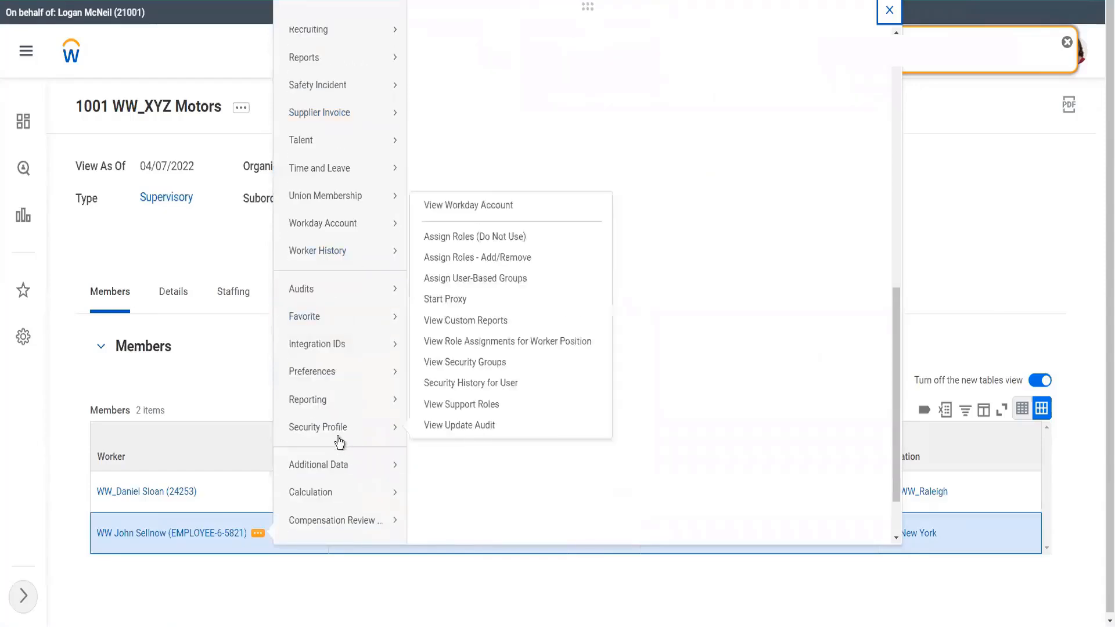
pyautogui.click(477, 207)
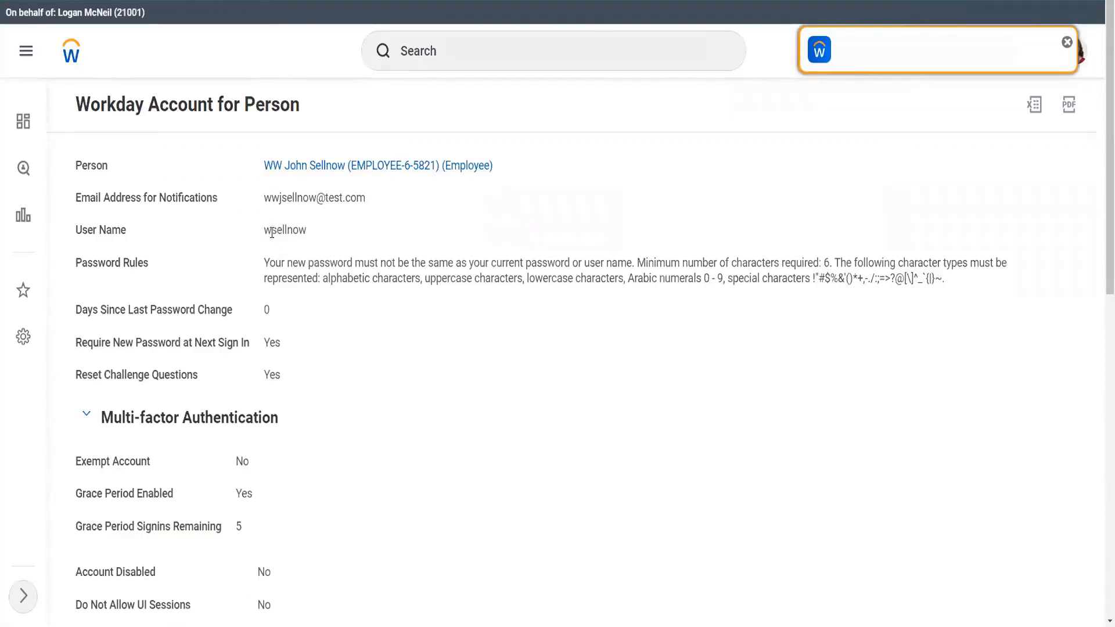
# Inspect the worker's user name and account settings, then go to their worker profile
pyautogui.moveTo(271, 230); pyautogui.dragTo(306, 227)
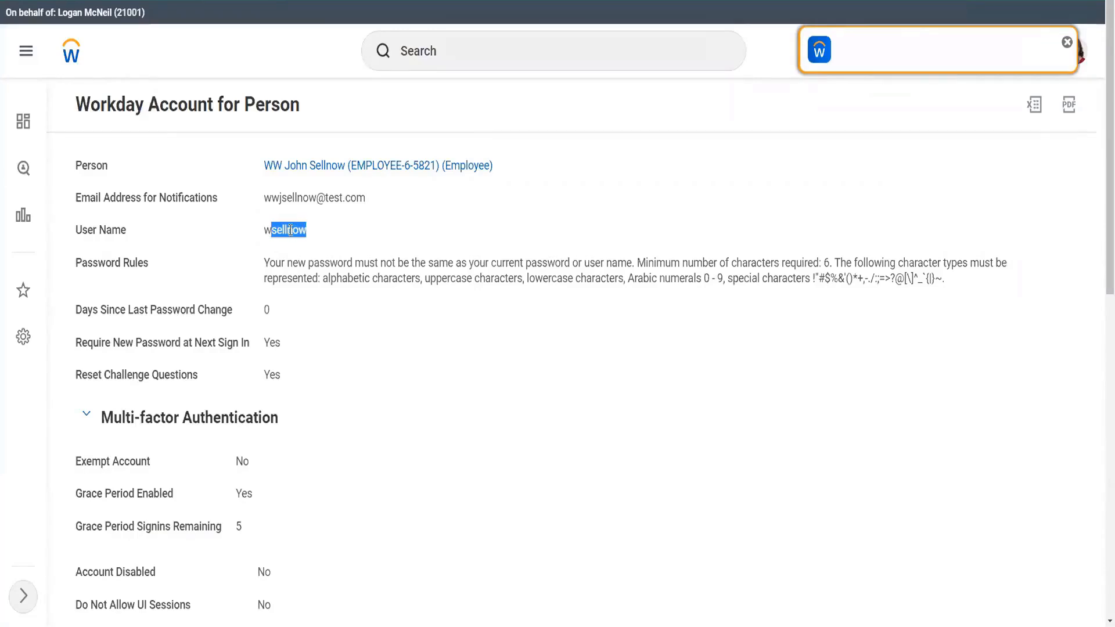
pyautogui.click(290, 230)
pyautogui.moveTo(270, 229); pyautogui.dragTo(309, 232)
pyautogui.click(276, 231)
pyautogui.click(299, 235)
pyautogui.scroll(-3, 304, 262)
pyautogui.scroll(-5, 306, 256)
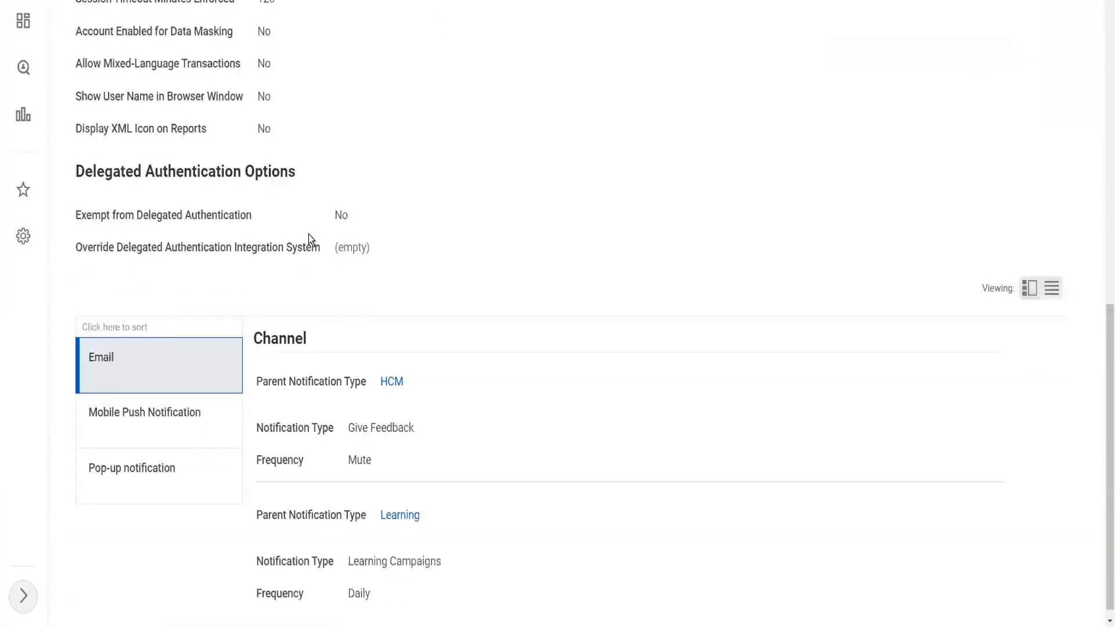
pyautogui.scroll(10, 311, 234)
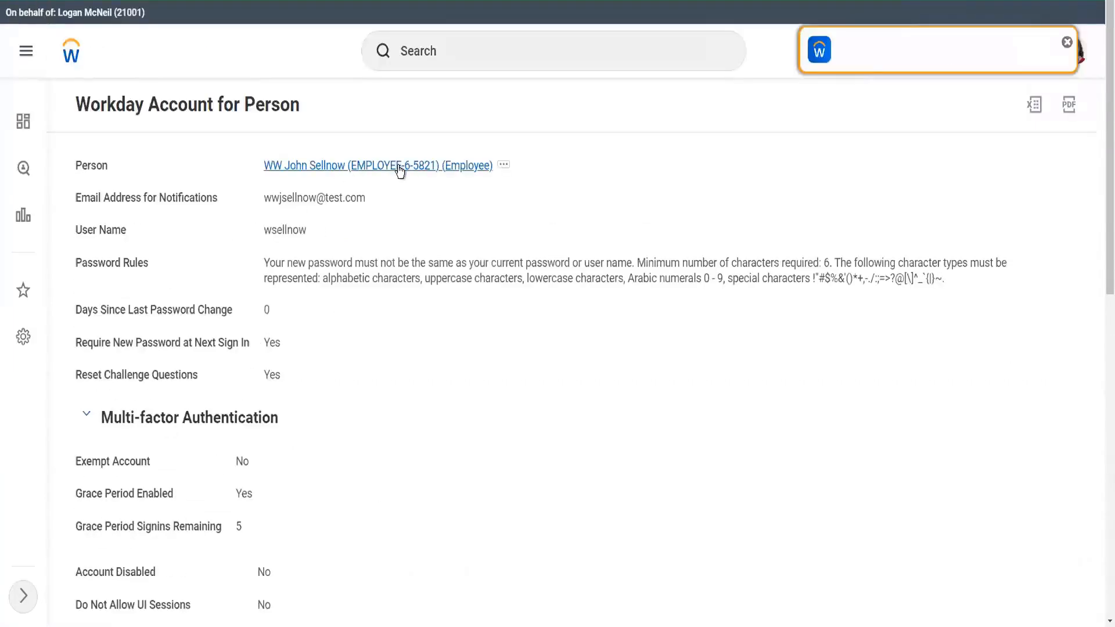
pyautogui.click(400, 166)
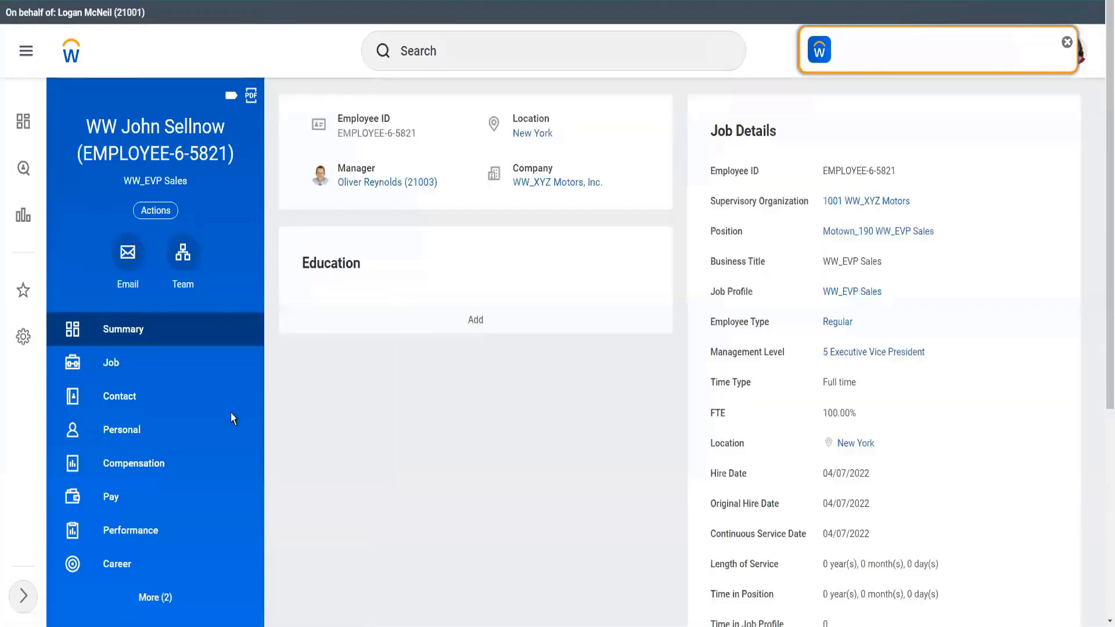
# Show the worker's compensation: 65,000.00 base pay and 79,400.00 total salary and allowances
pyautogui.click(135, 467)
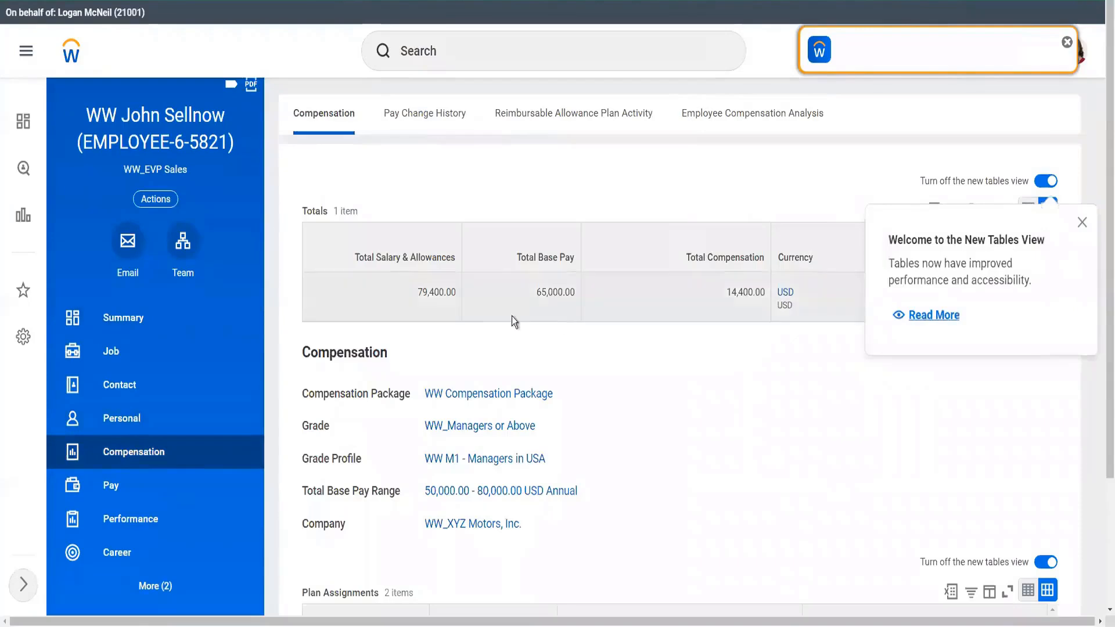
pyautogui.click(1082, 222)
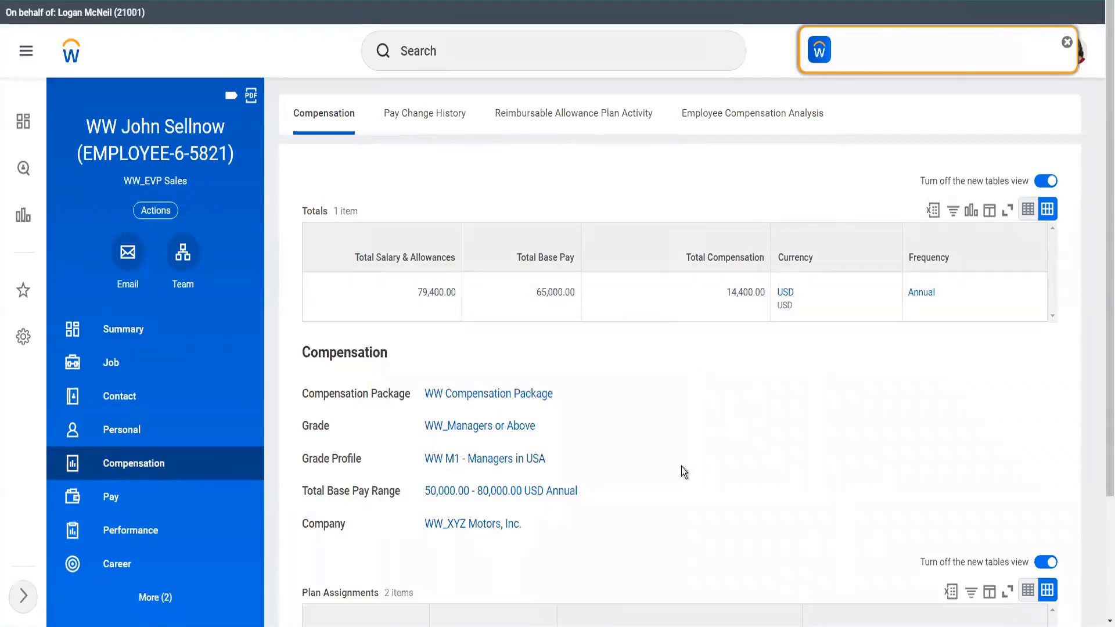
pyautogui.scroll(-3, 681, 437)
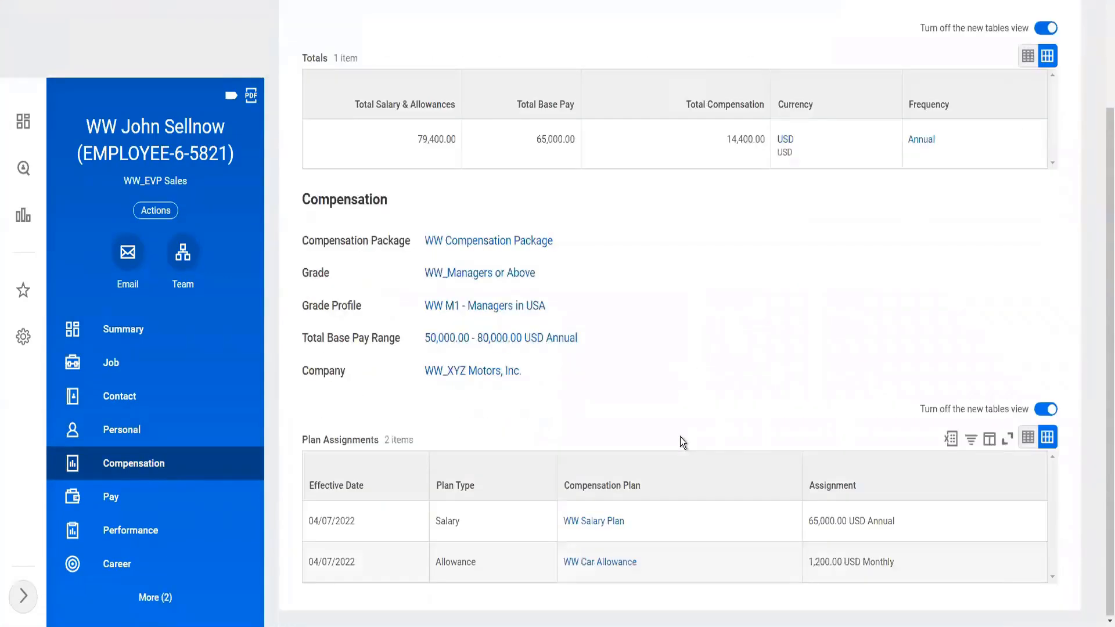
pyautogui.scroll(3, 679, 371)
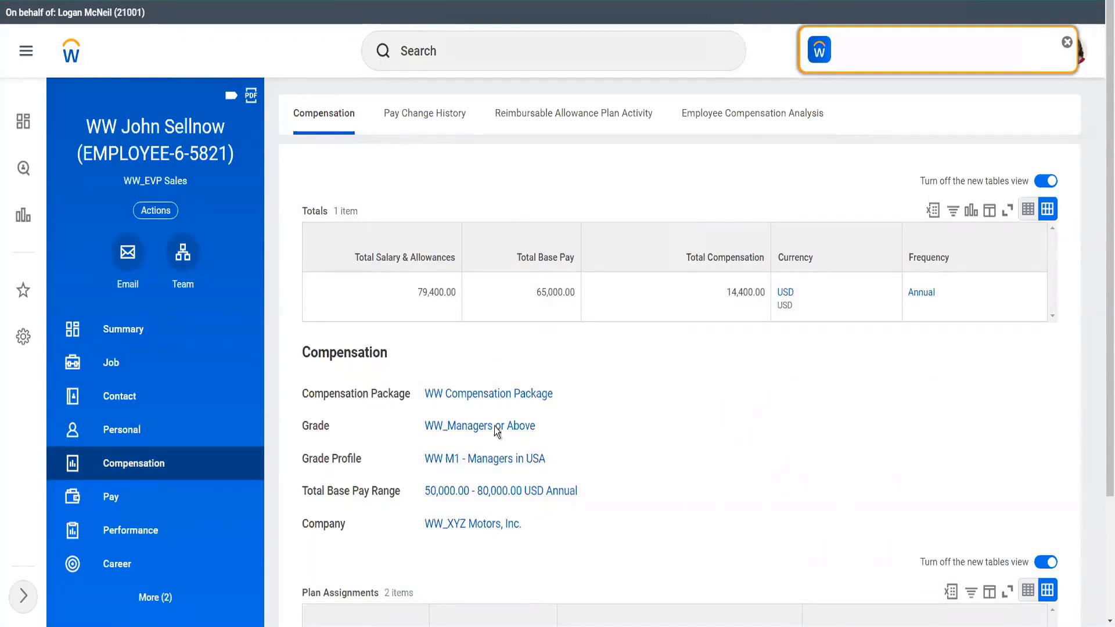
pyautogui.scroll(-3, 671, 418)
pyautogui.scroll(3, 674, 388)
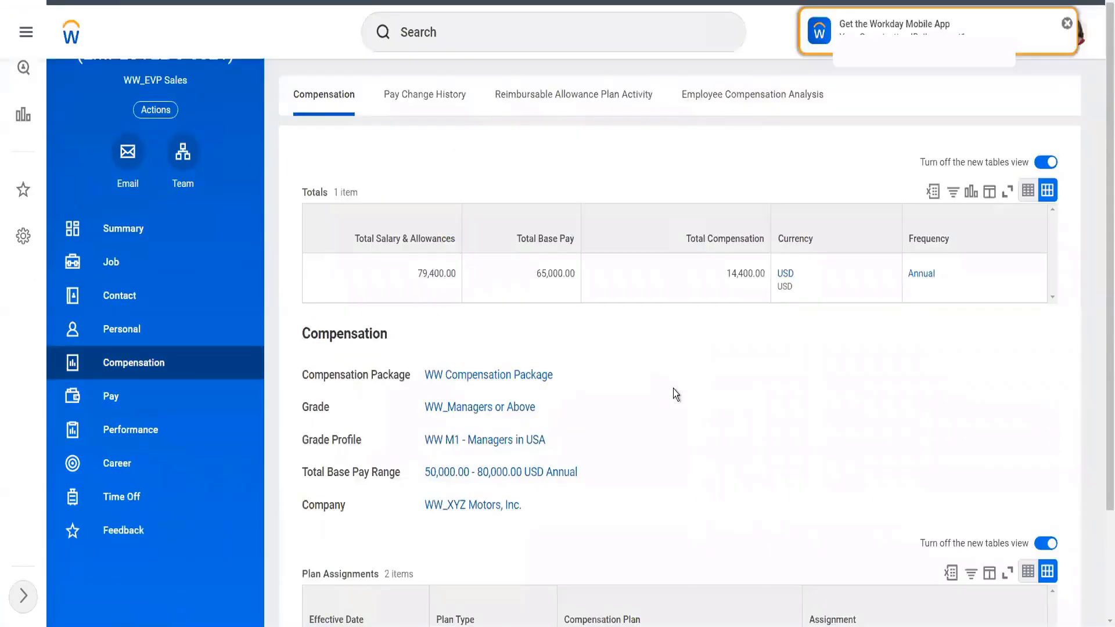
# Go from the worker's job organizations to 1001 WW_XYZ Motors staffing, showing unfilled Motown_189 WW_Sales EVP-2
pyautogui.click(116, 365)
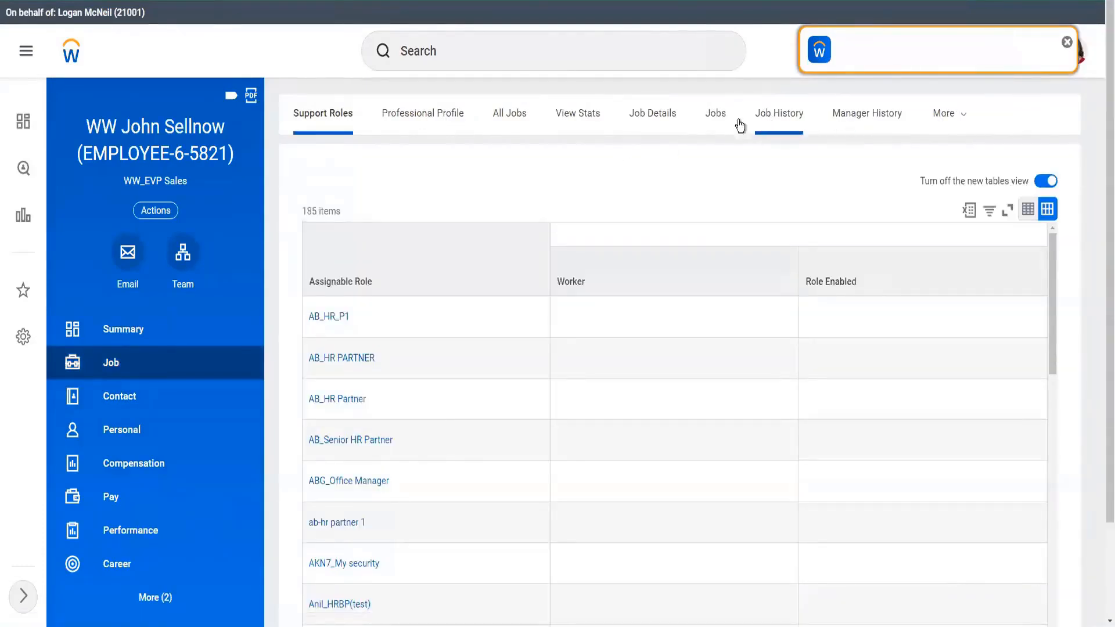
pyautogui.click(945, 115)
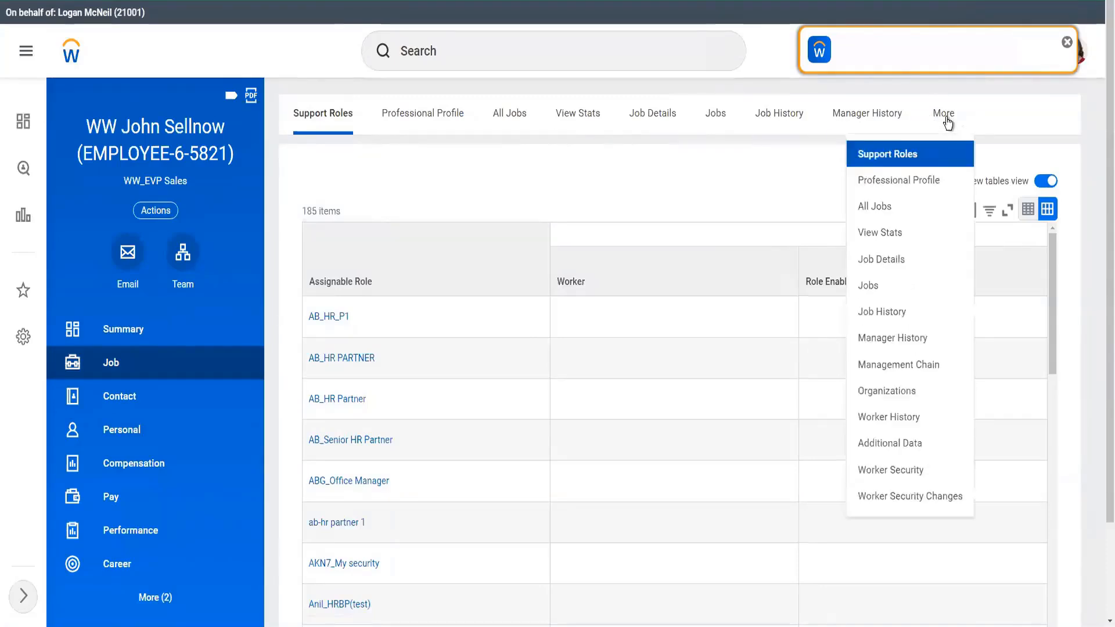
pyautogui.click(894, 391)
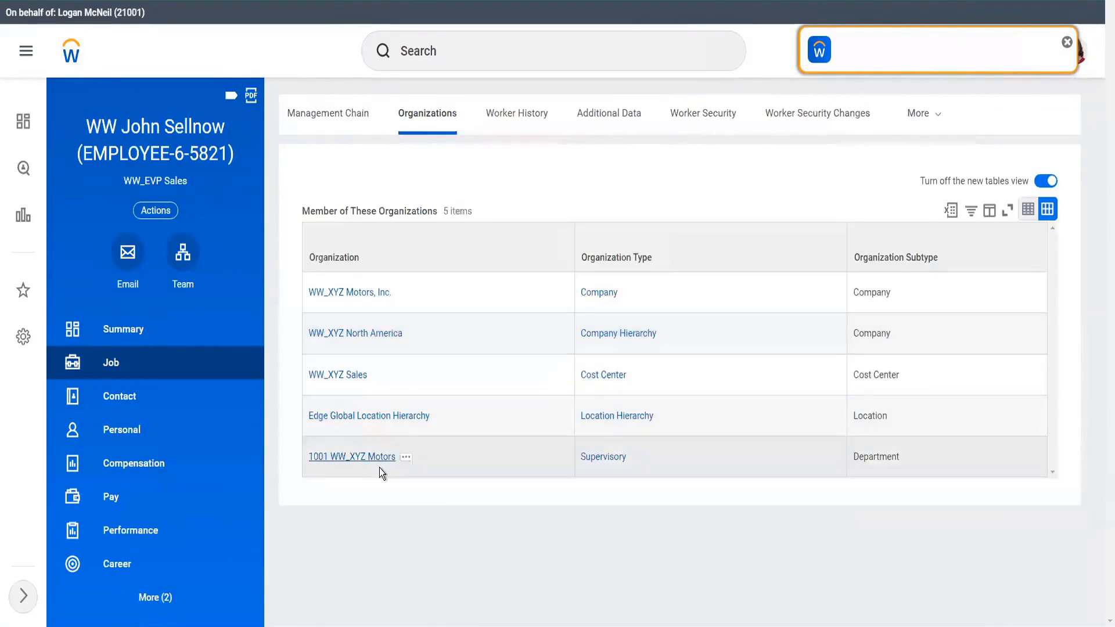
pyautogui.click(385, 456)
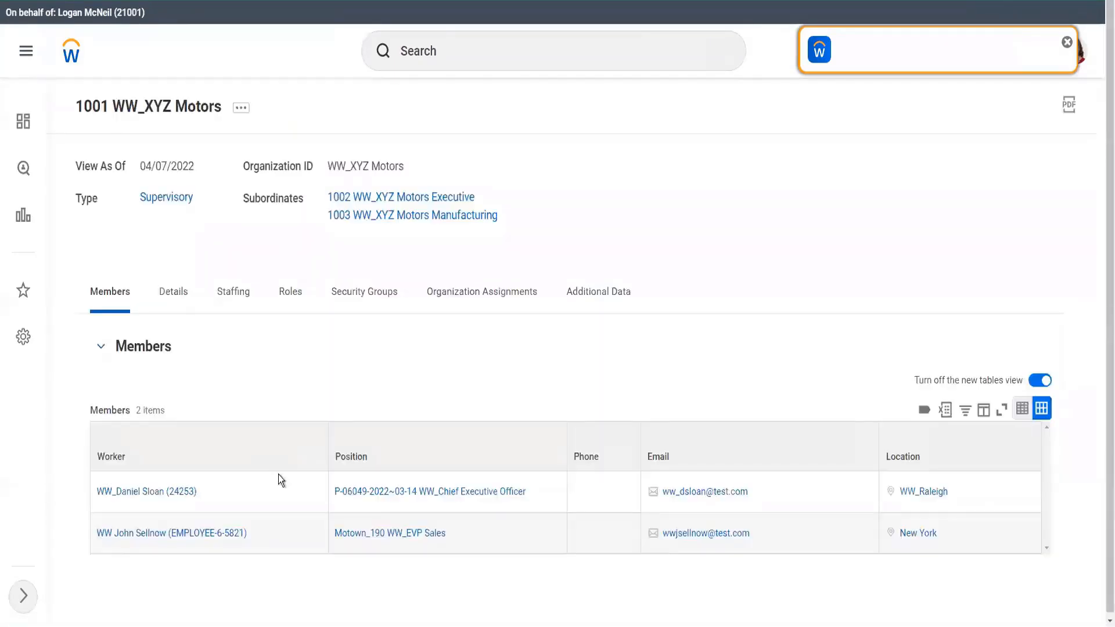
pyautogui.click(233, 292)
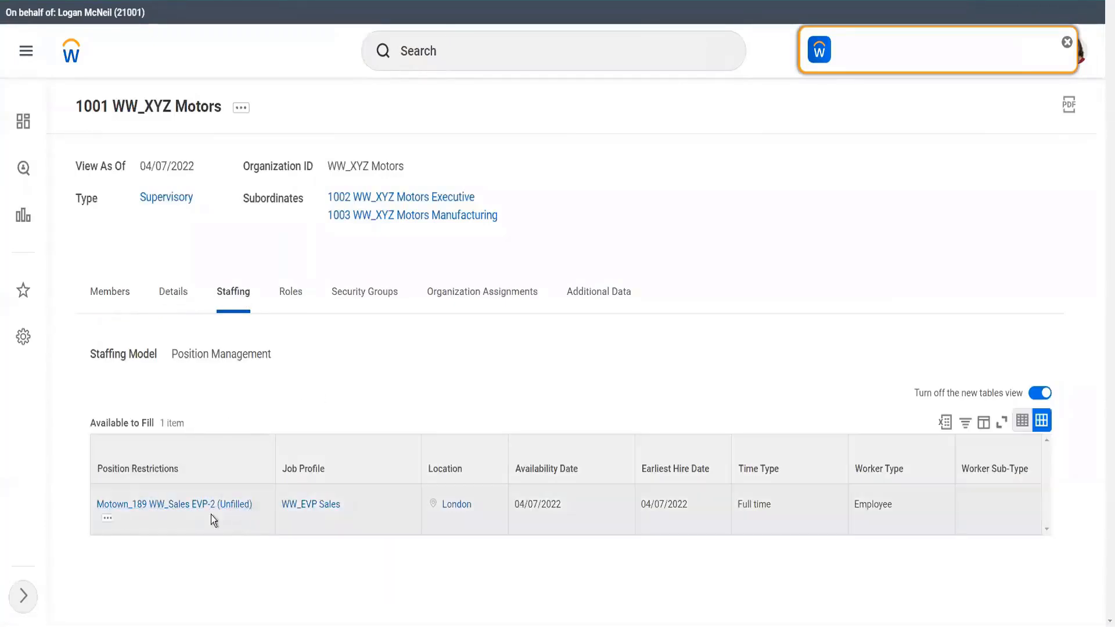
# Start a Hire Employee for a new pre-hire into the Motown_189 WW_Sales EVP-2 position
pyautogui.click(107, 519)
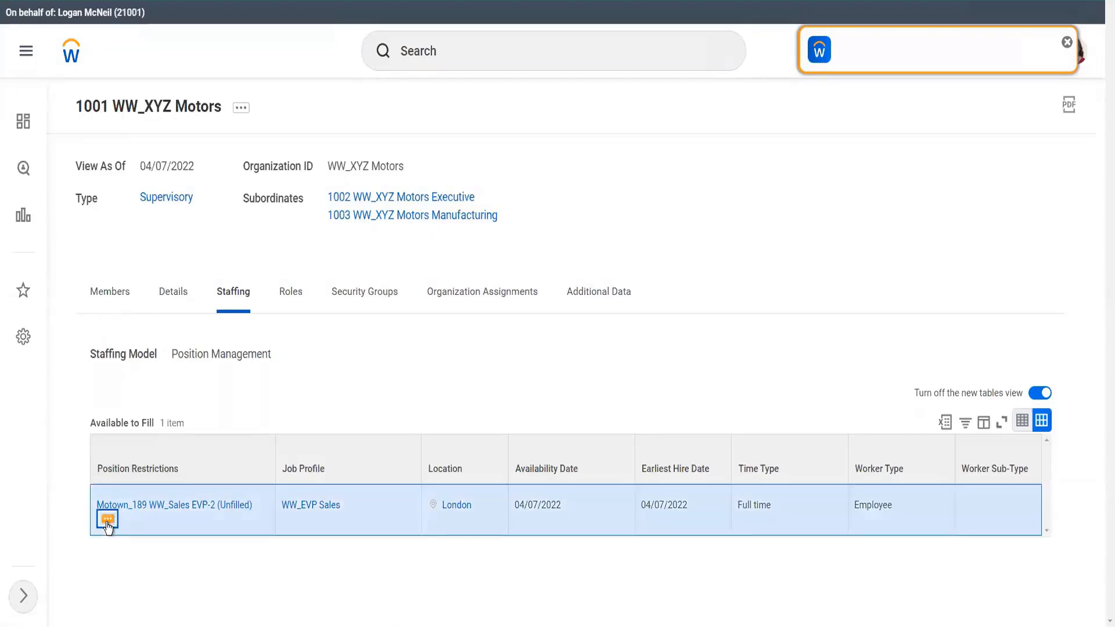
pyautogui.moveTo(195, 224)
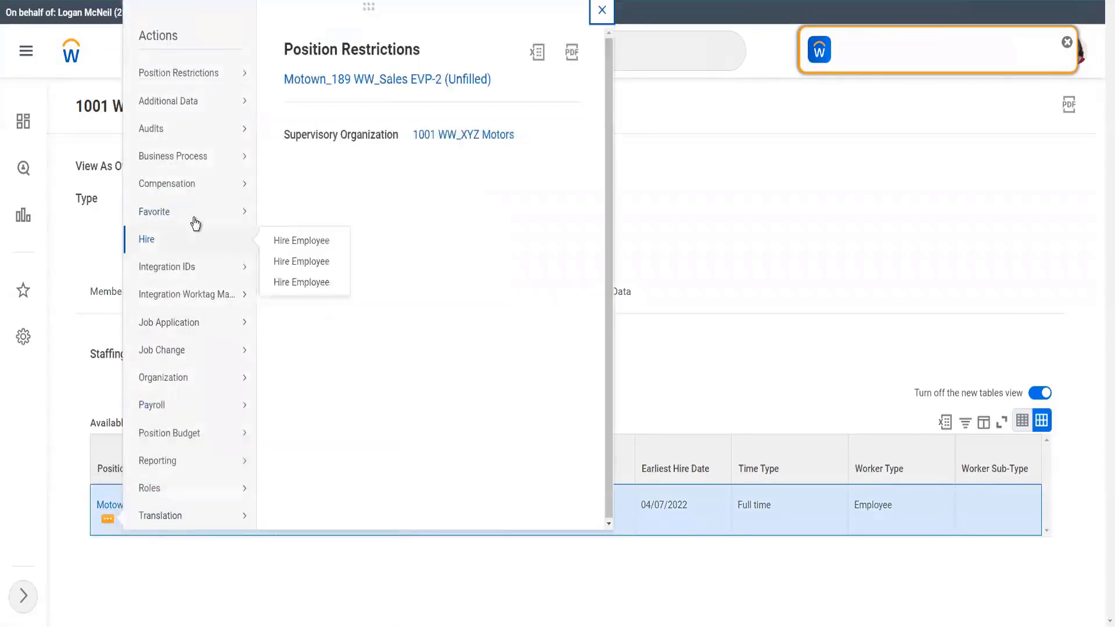
pyautogui.click(309, 262)
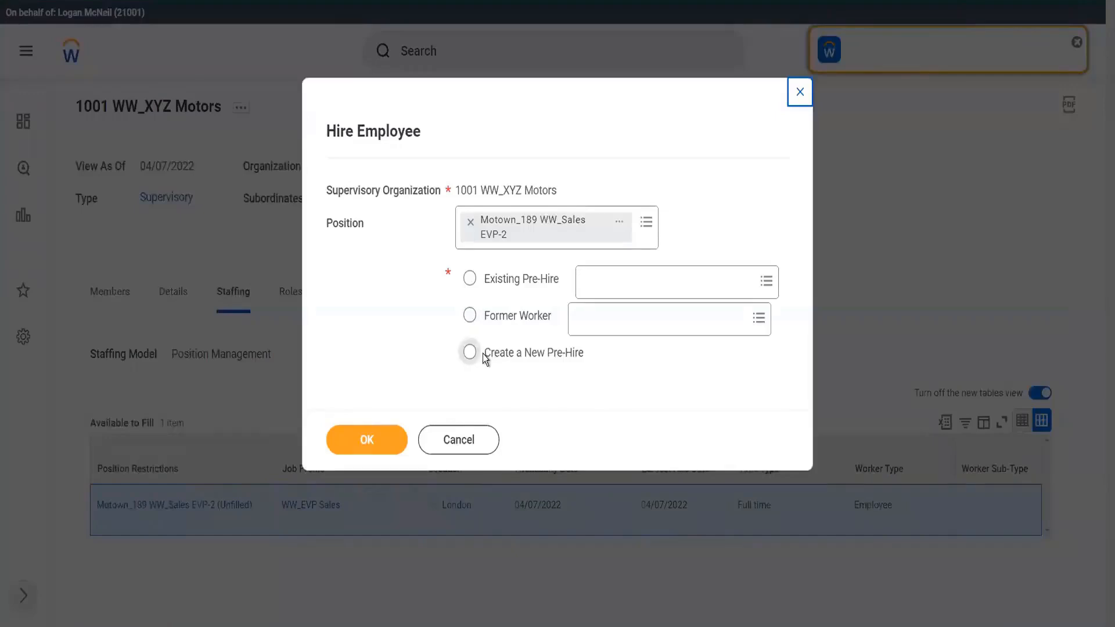
pyautogui.click(482, 354)
pyautogui.click(372, 436)
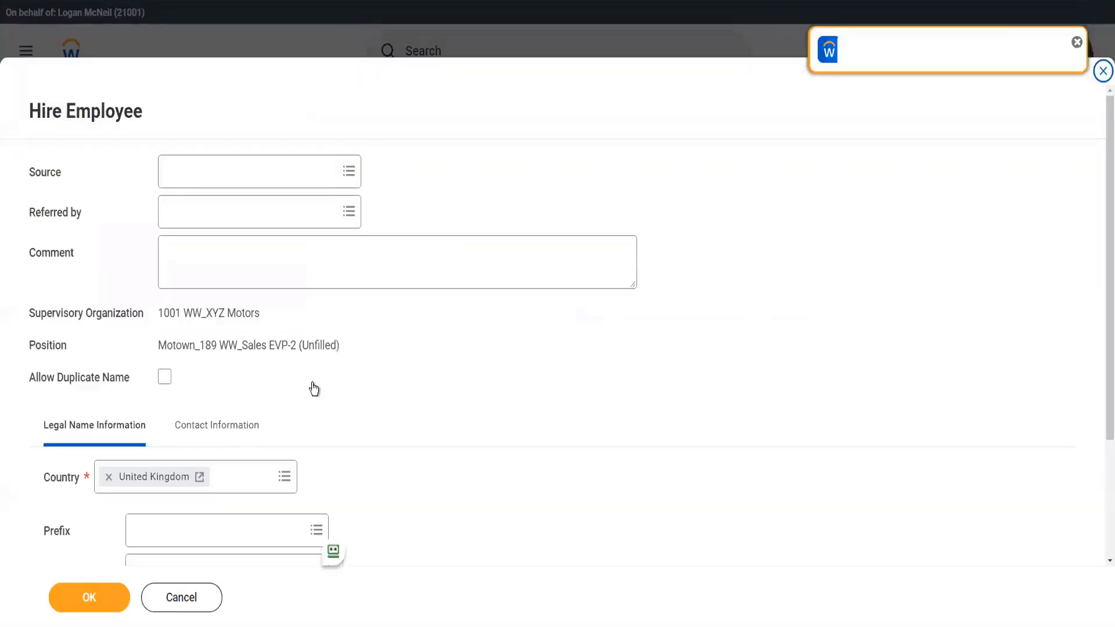
# Enter the new hire's given name and family name, capitalising the family name
pyautogui.scroll(-3, 197, 388)
pyautogui.click(157, 410)
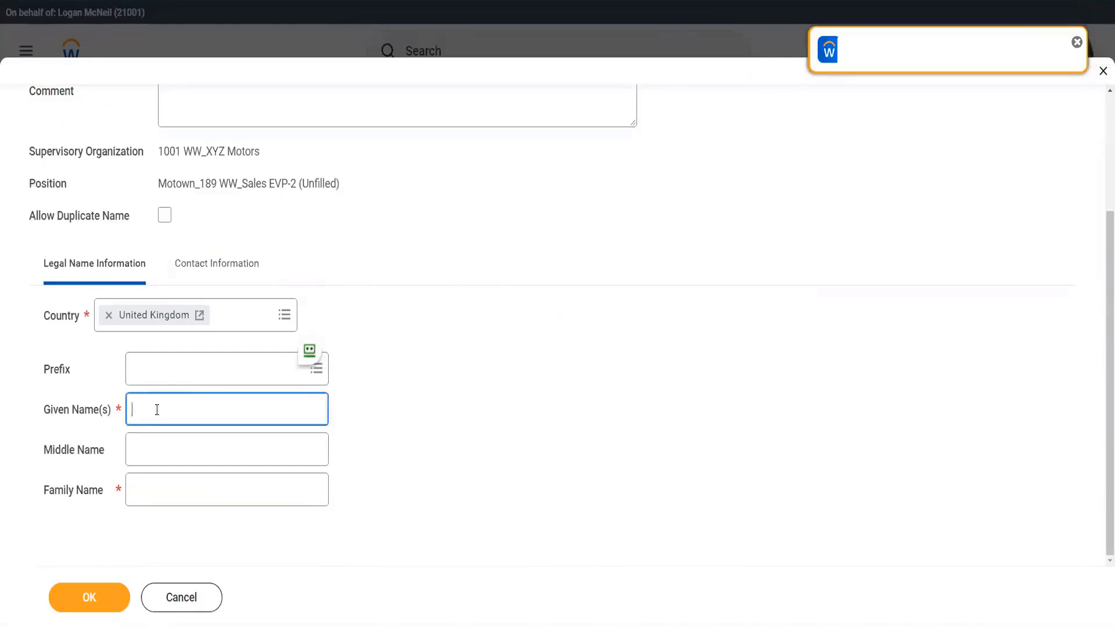
pyautogui.write('WW')
pyautogui.write('Peter')
pyautogui.press('Tab')
pyautogui.press('Tab')
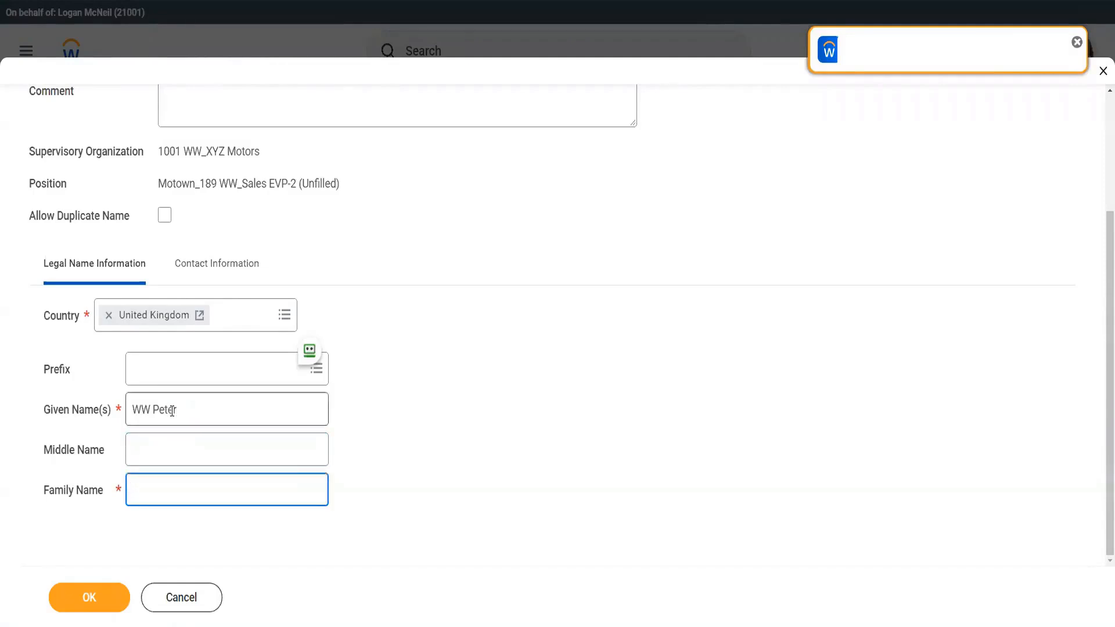
pyautogui.write('bestseller')
pyautogui.press('Home')
pyautogui.hotkey('shift', 'Right')
pyautogui.write('B')
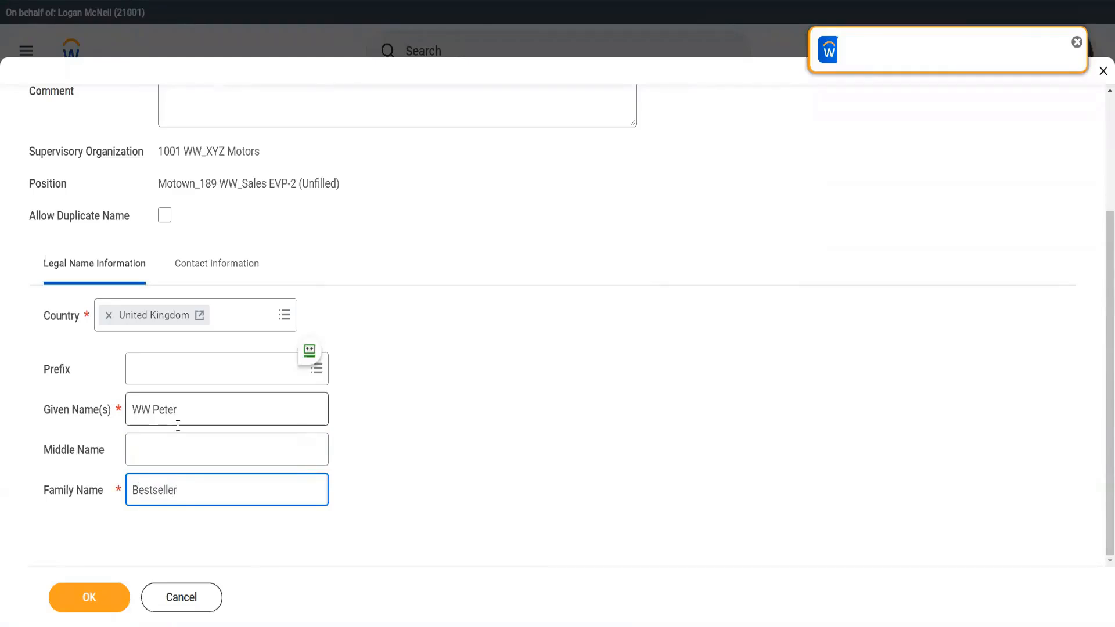
# Add the new hire's e-mail address with type Work and save it
pyautogui.click(216, 269)
pyautogui.scroll(-3, 242, 413)
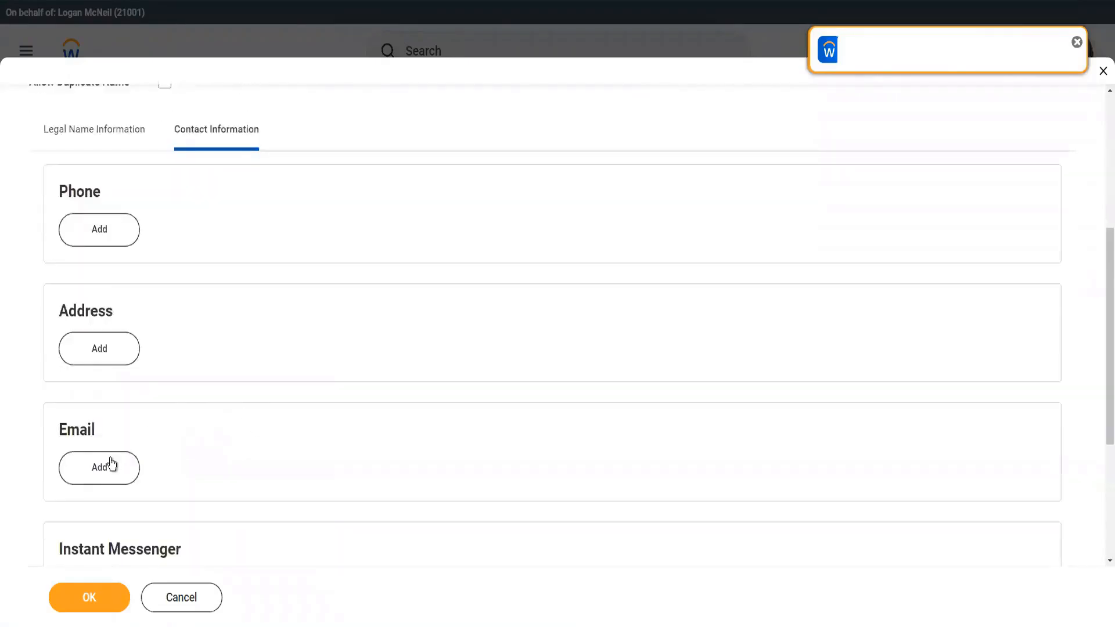
pyautogui.click(103, 468)
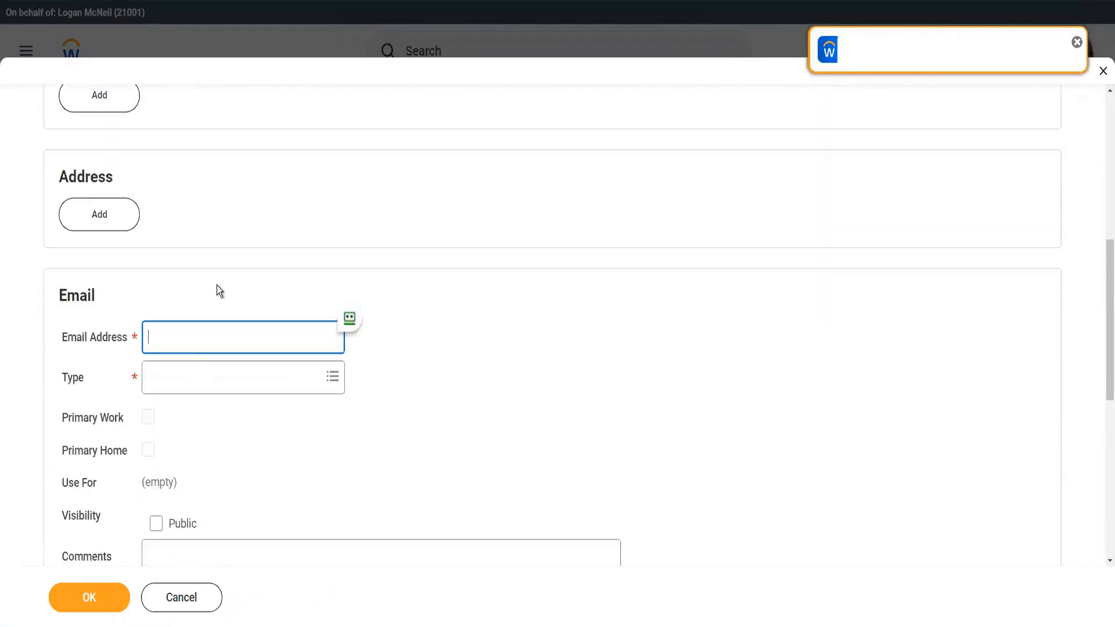
pyautogui.write('wwpbestseller@test.com')
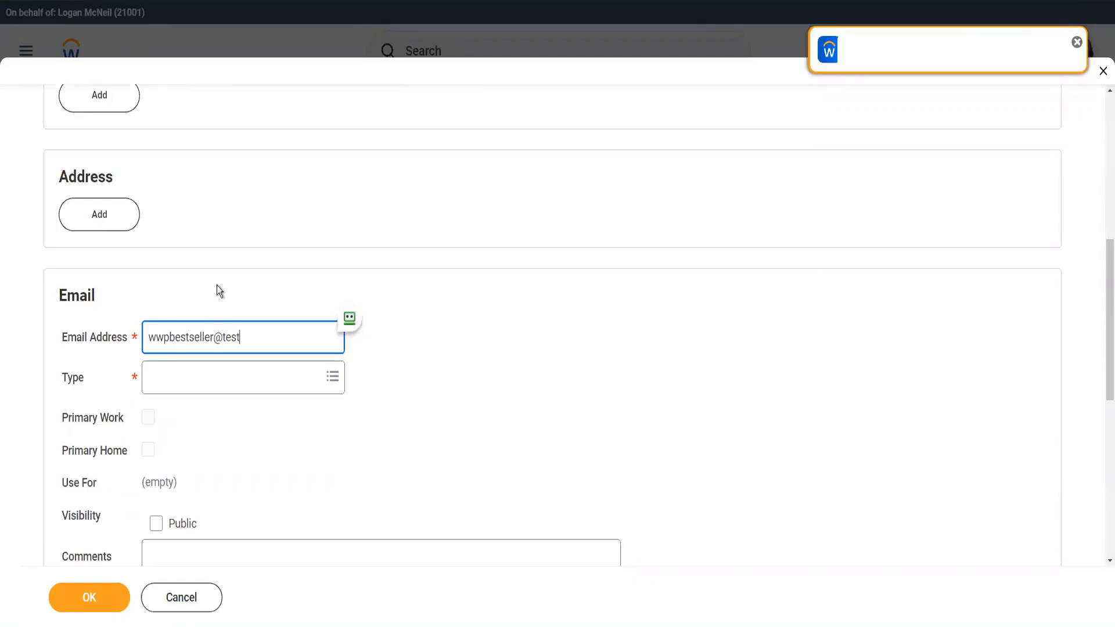
pyautogui.click(202, 381)
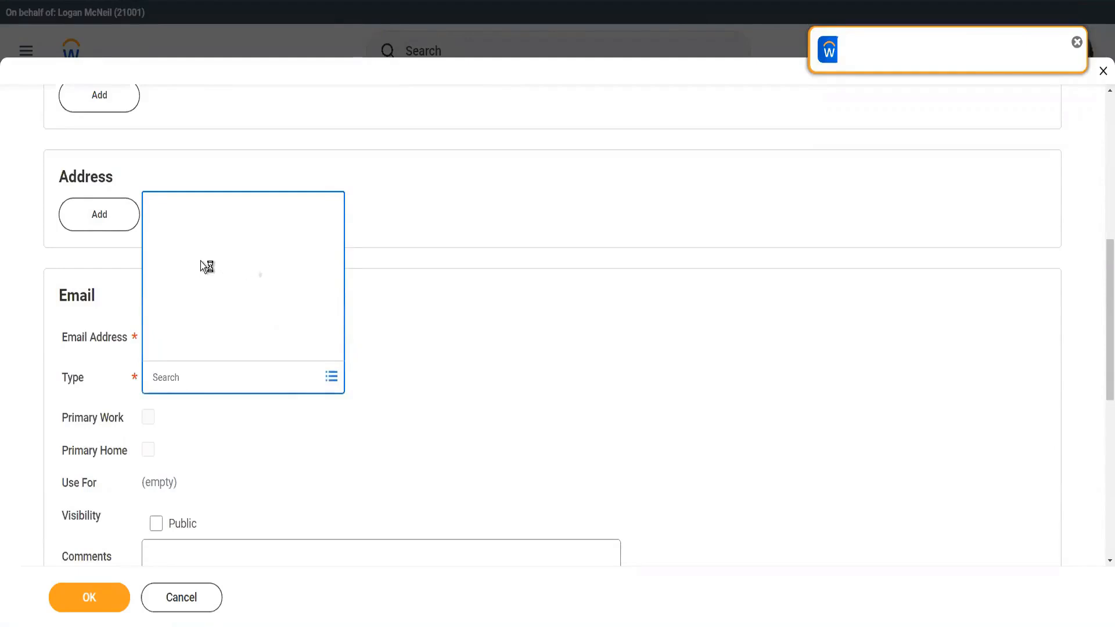
pyautogui.click(195, 348)
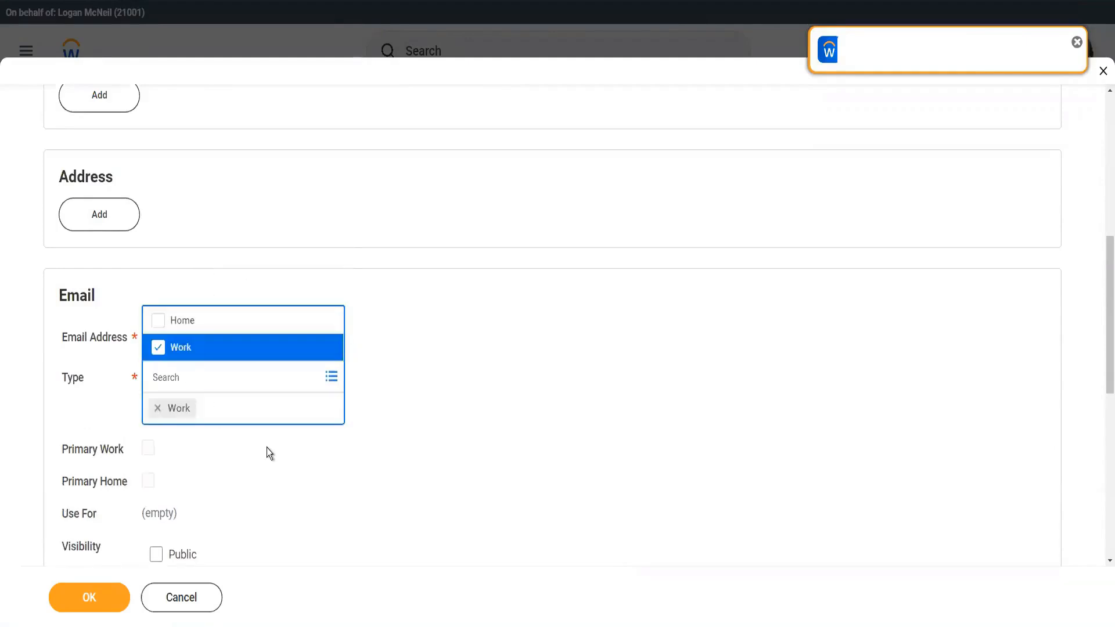
pyautogui.click(301, 434)
pyautogui.scroll(-3, 301, 433)
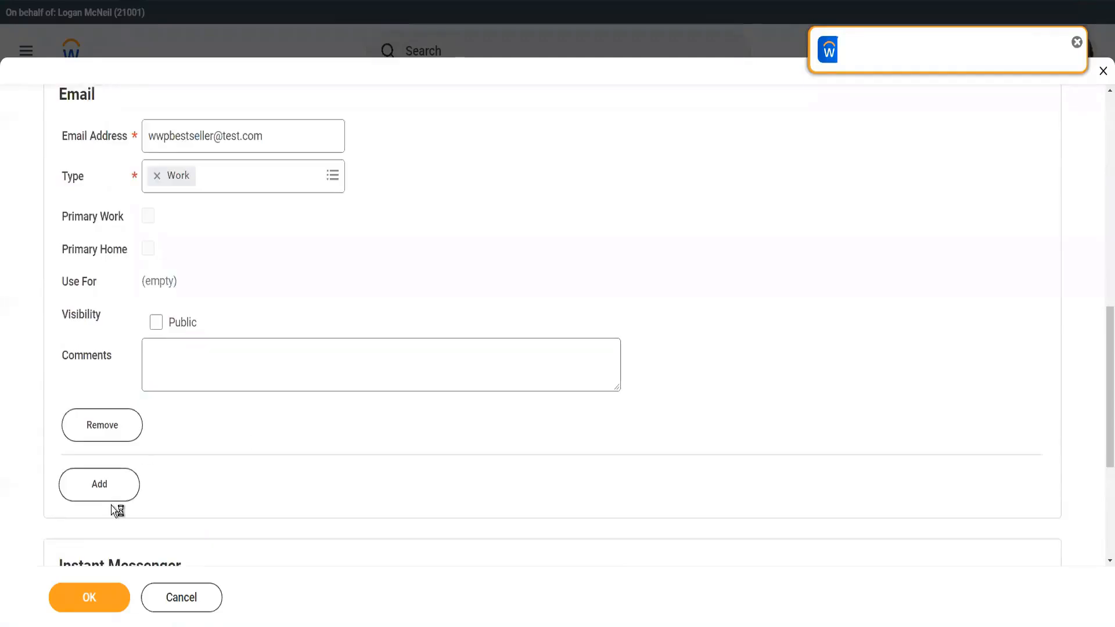
pyautogui.click(100, 599)
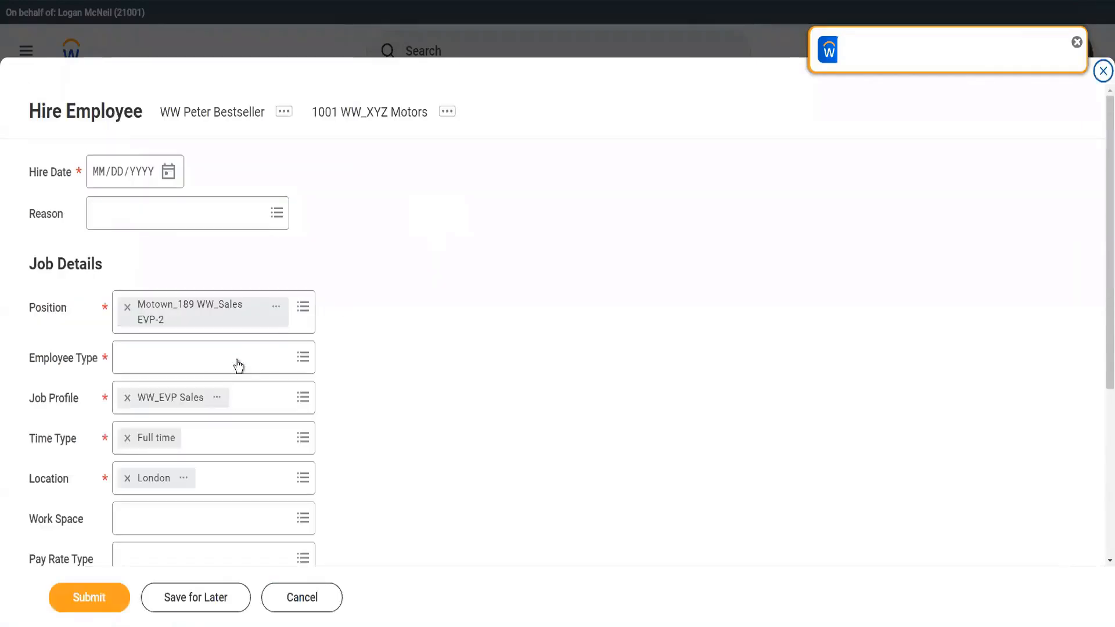
# Set hire date 04/07/2022 and employee type Regular, then submit the hire
pyautogui.click(168, 171)
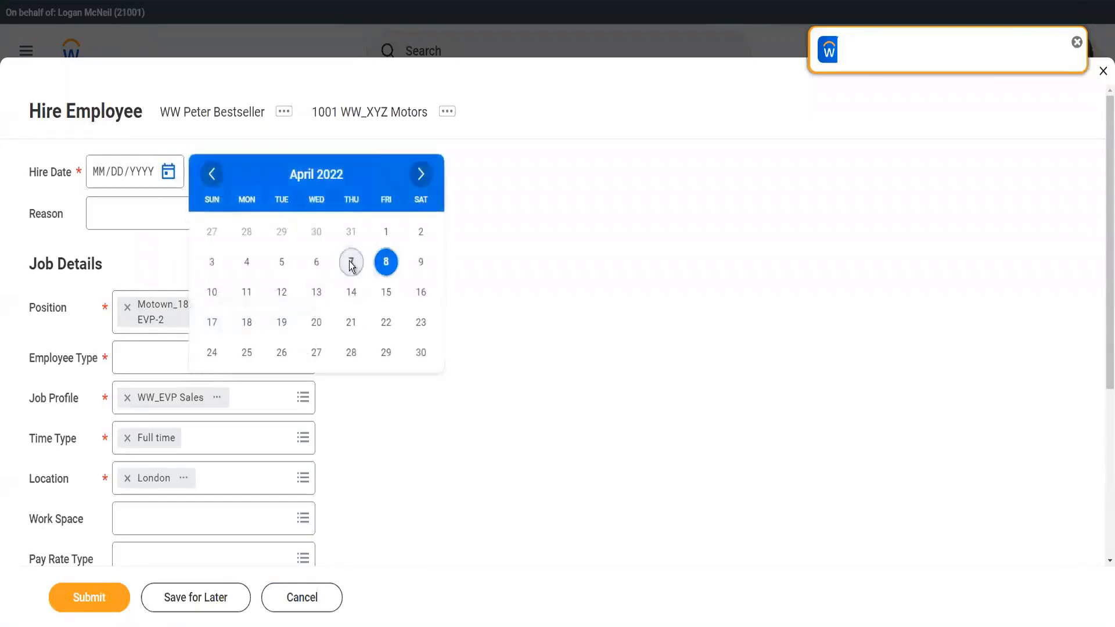
pyautogui.click(351, 263)
pyautogui.scroll(-1, 286, 303)
pyautogui.click(145, 290)
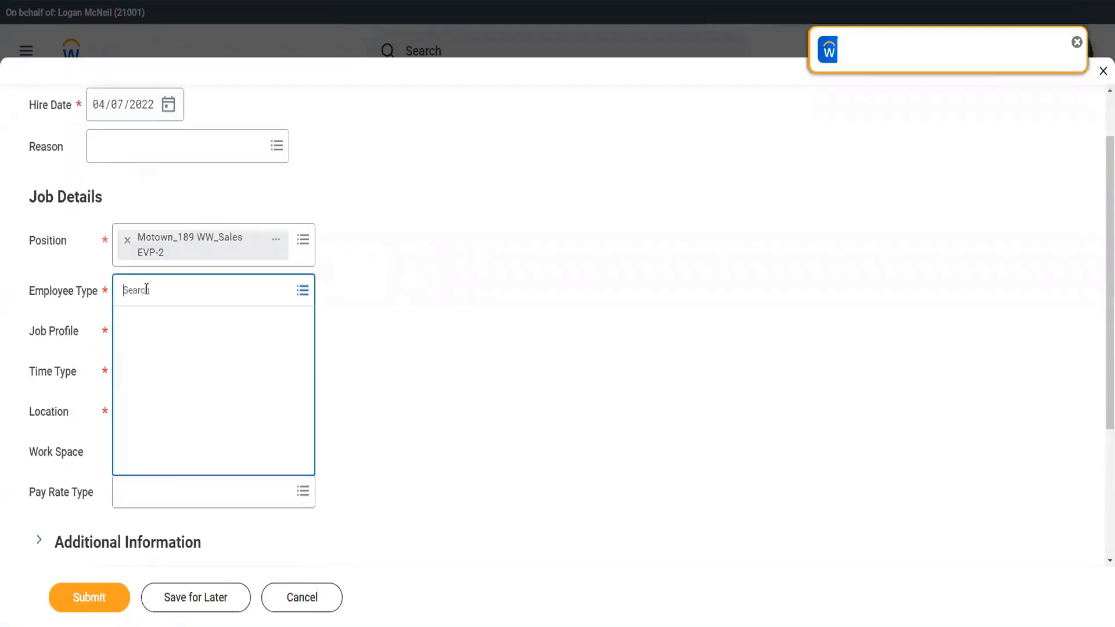
pyautogui.write('reg')
pyautogui.press('Return')
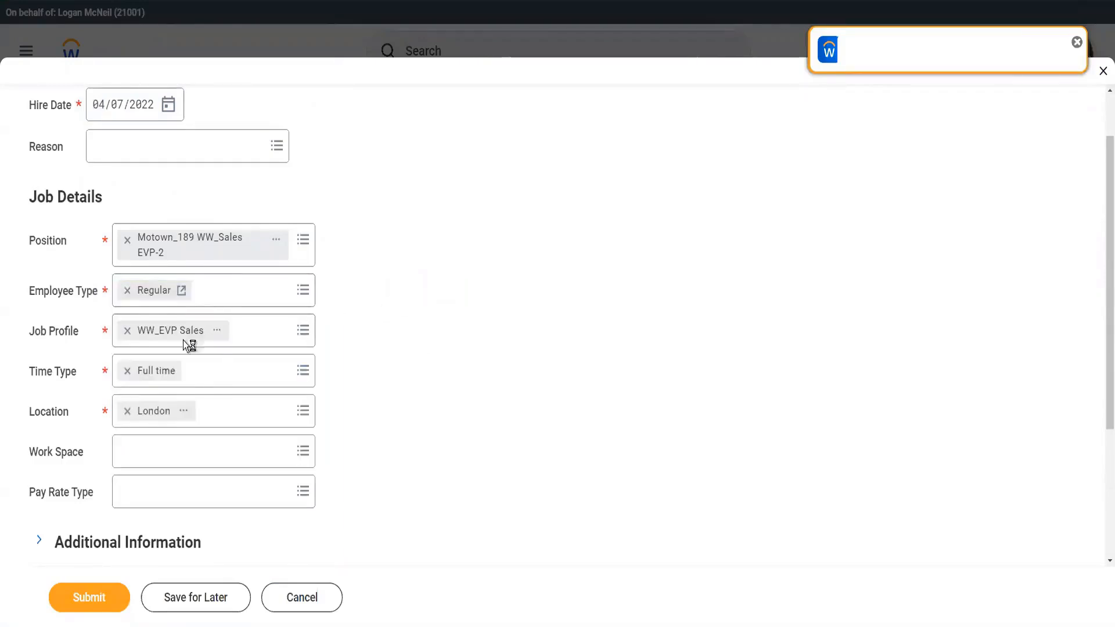
pyautogui.click(94, 599)
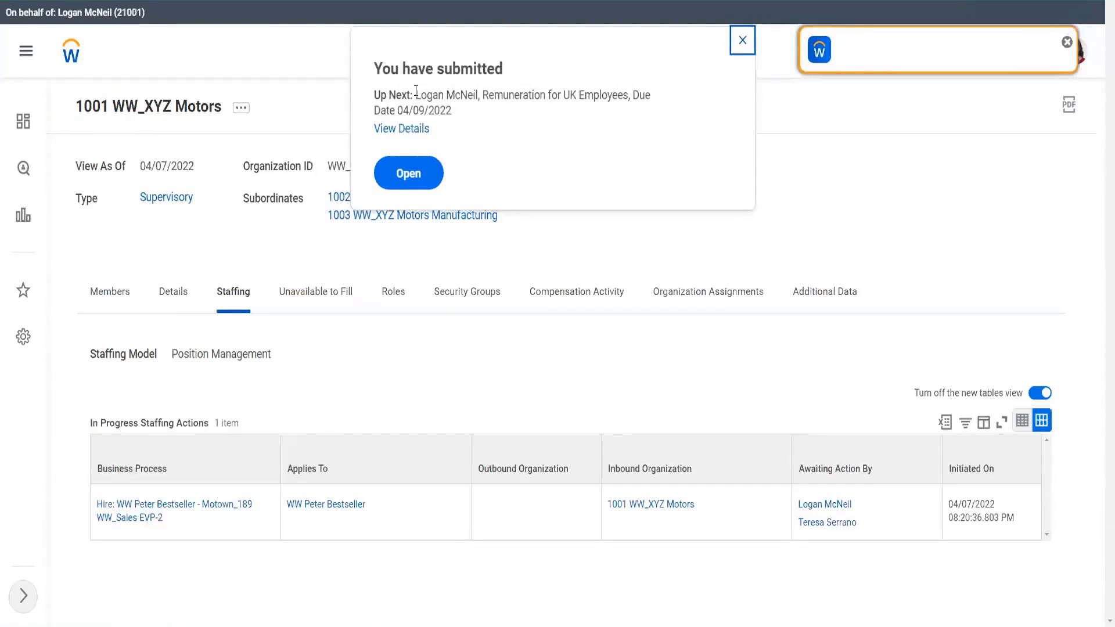
# Check the Up Next step, Remuneration for UK Employees, and open it from the submission notice
pyautogui.moveTo(416, 93); pyautogui.dragTo(481, 97)
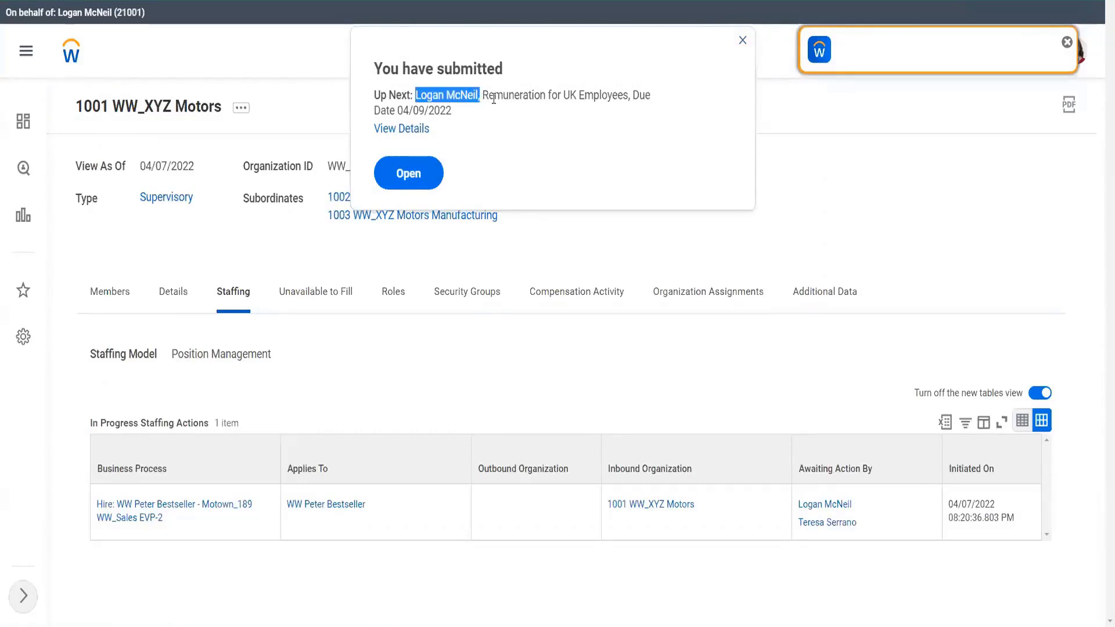
pyautogui.click(491, 99)
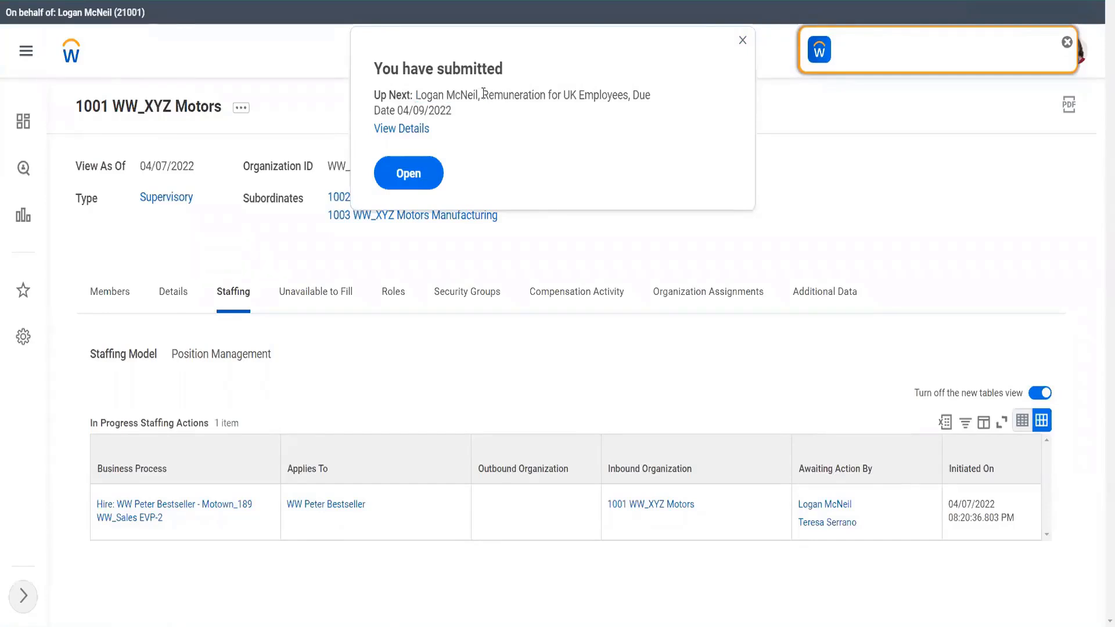
pyautogui.moveTo(482, 95); pyautogui.dragTo(629, 95)
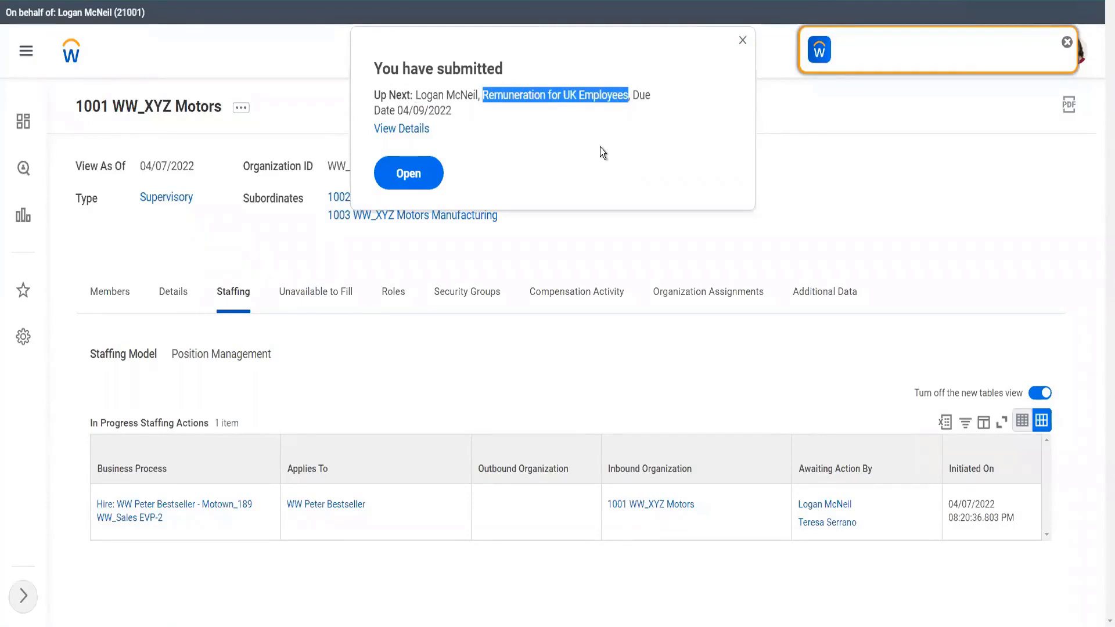
pyautogui.click(413, 175)
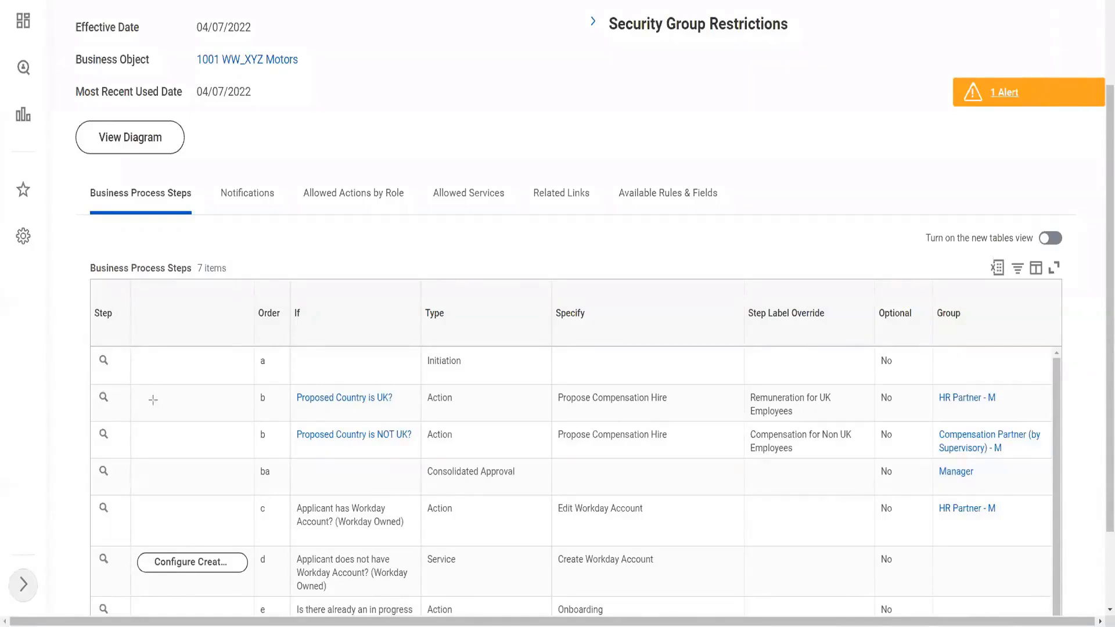
pyautogui.moveTo(154, 401); pyautogui.dragTo(246, 401)
pyautogui.moveTo(699, 400); pyautogui.dragTo(745, 400)
# Review Propose Compensation Hire: guidelines, 0.00 GBP annual salary and 900.00 GBP monthly car allowance
pyautogui.click(245, 142)
pyautogui.scroll(3, 438, 109)
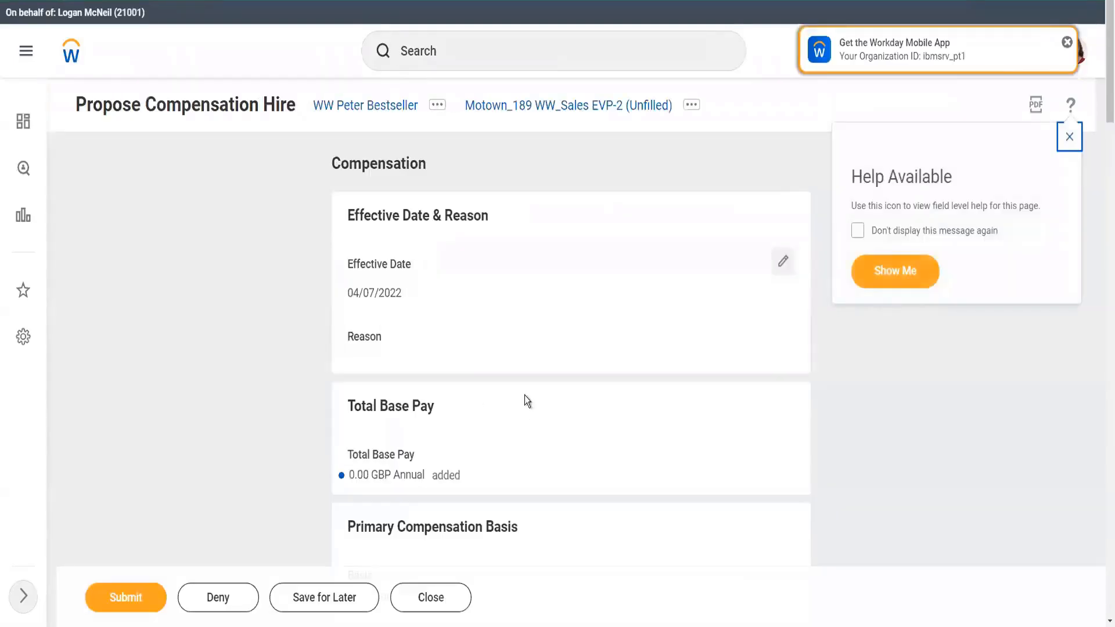
pyautogui.scroll(-8, 524, 395)
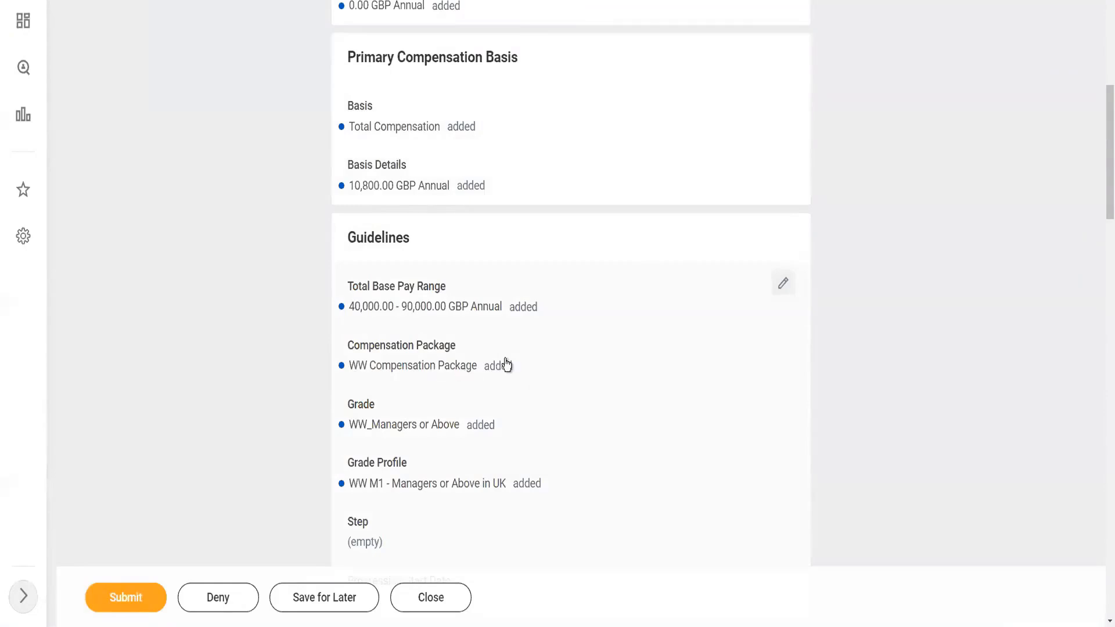
pyautogui.scroll(-1, 503, 360)
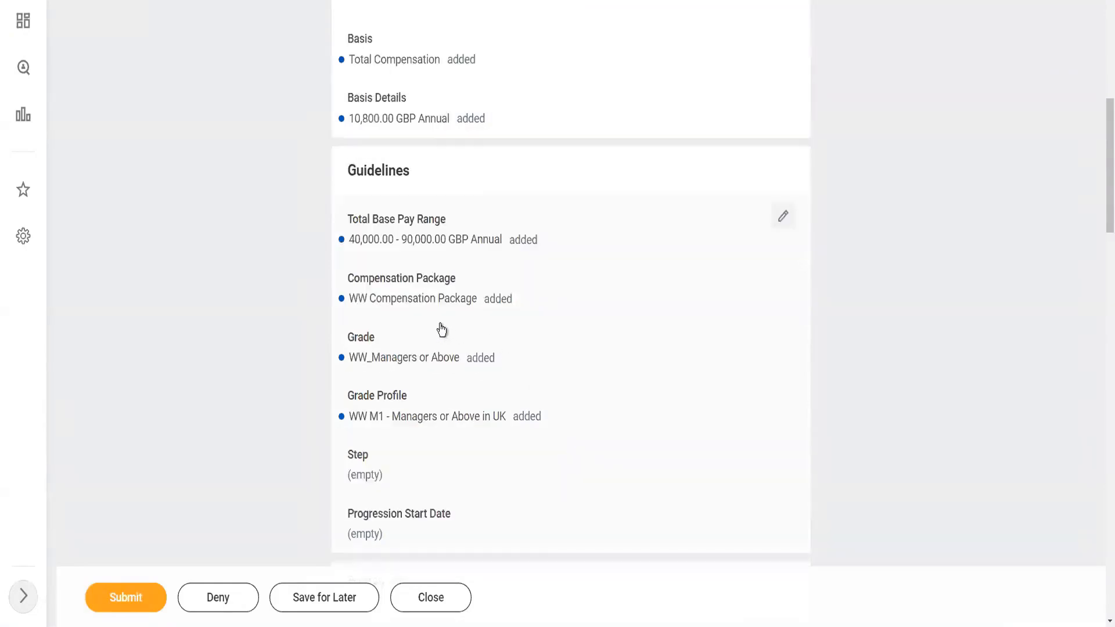
pyautogui.scroll(-1, 441, 330)
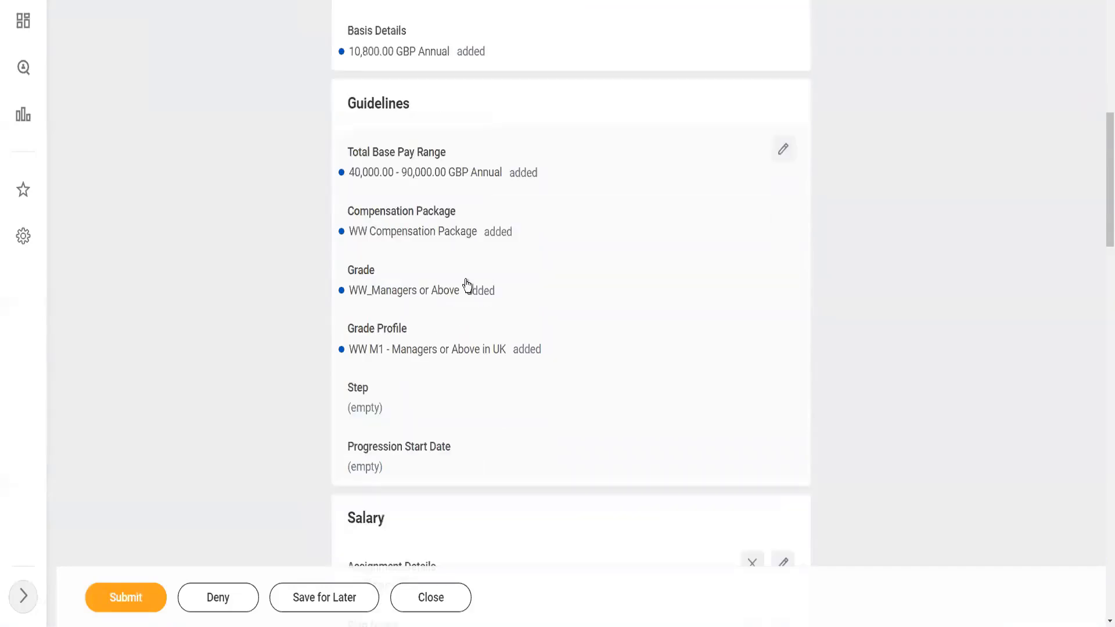
pyautogui.scroll(-4, 631, 327)
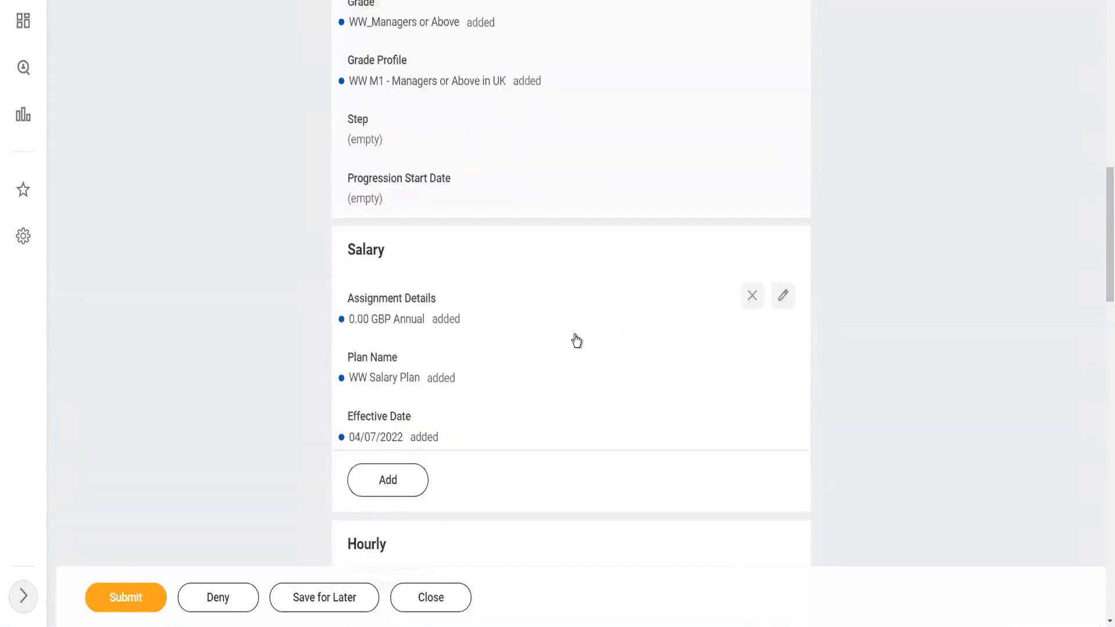
pyautogui.scroll(-4, 406, 310)
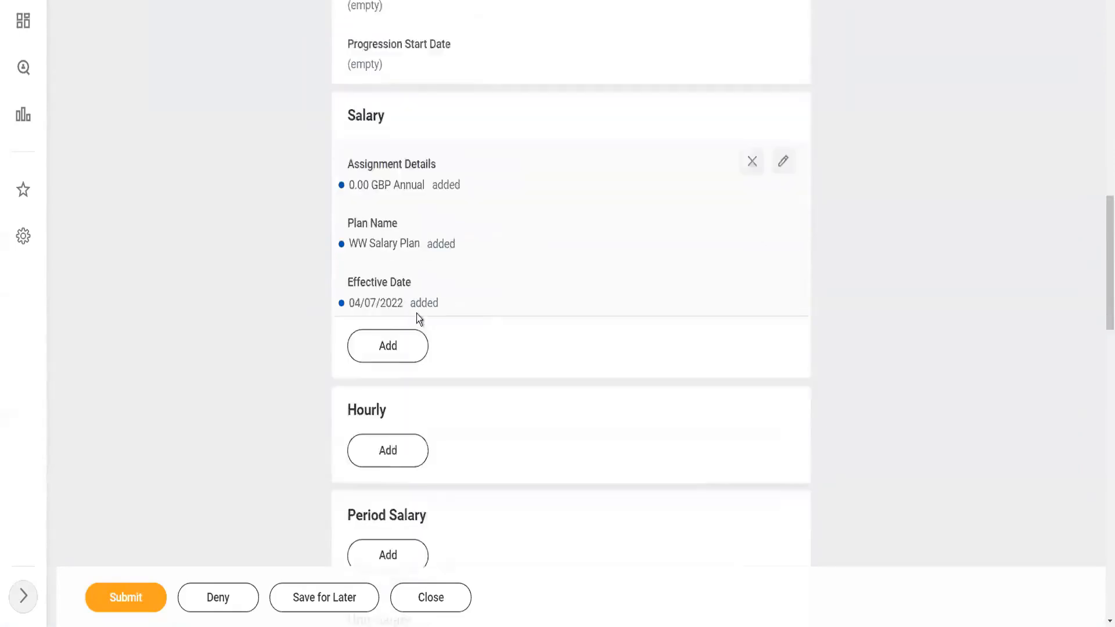
pyautogui.scroll(-1, 494, 314)
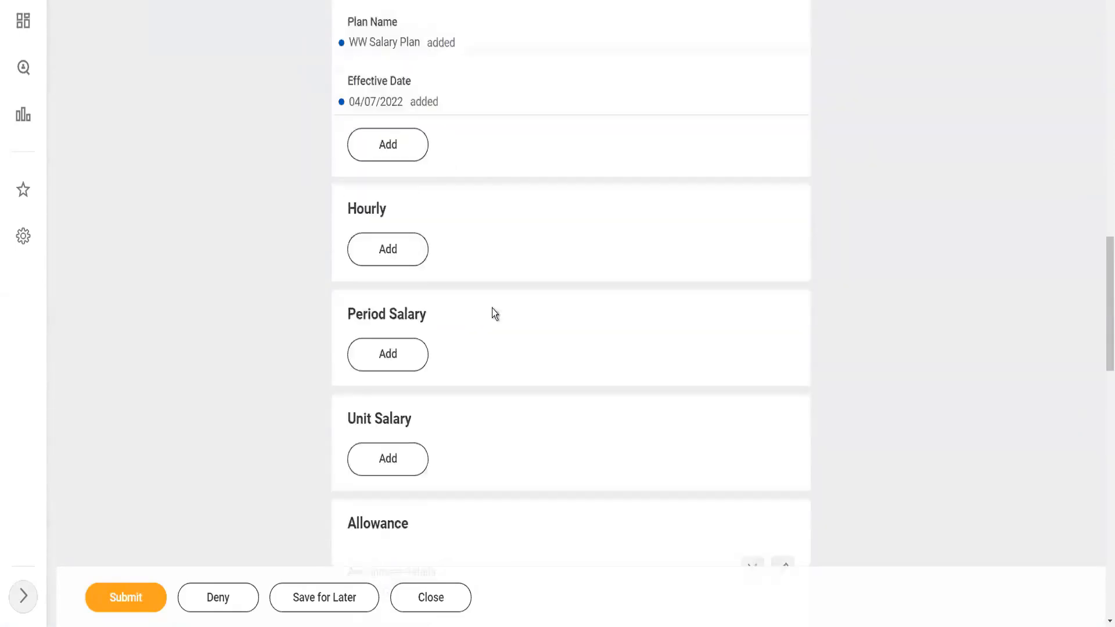
pyautogui.scroll(-4, 492, 308)
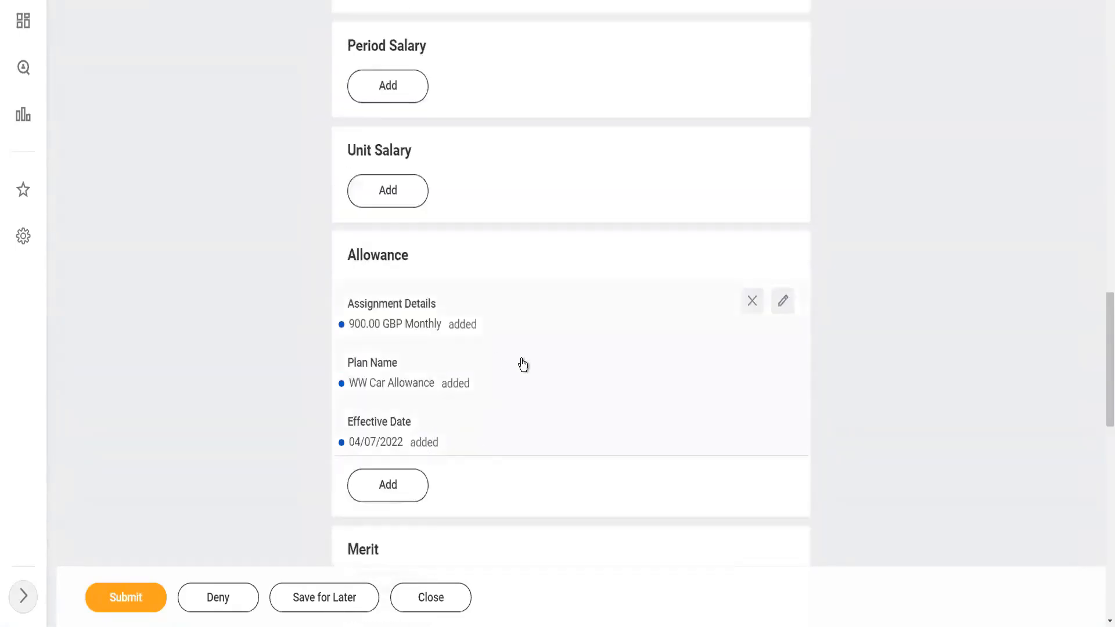
pyautogui.scroll(5, 522, 364)
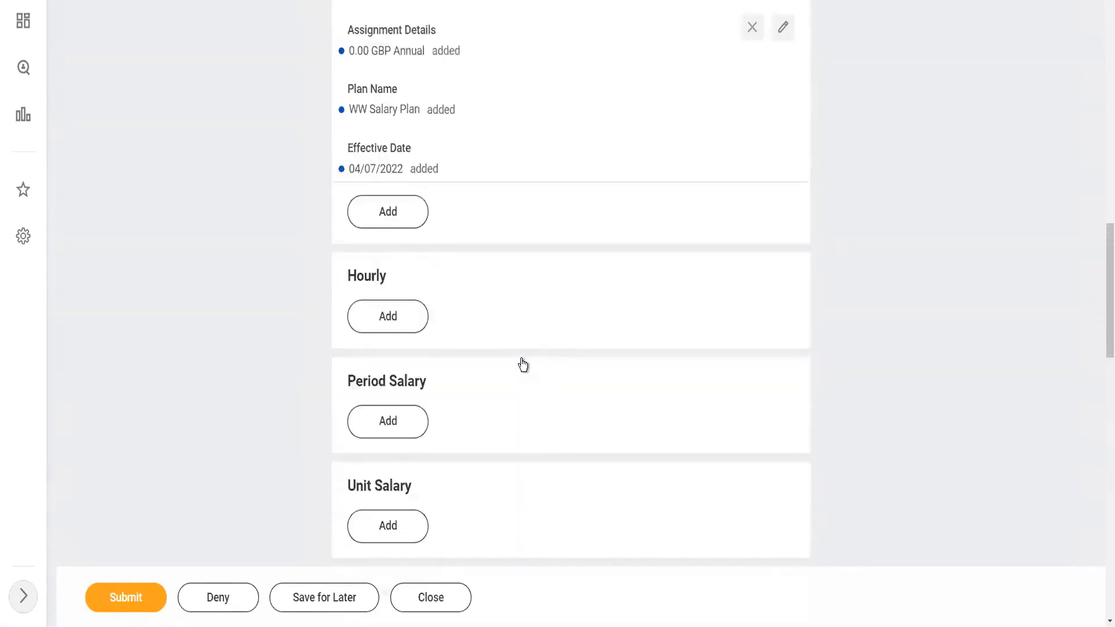
pyautogui.scroll(1, 523, 364)
pyautogui.scroll(2, 523, 364)
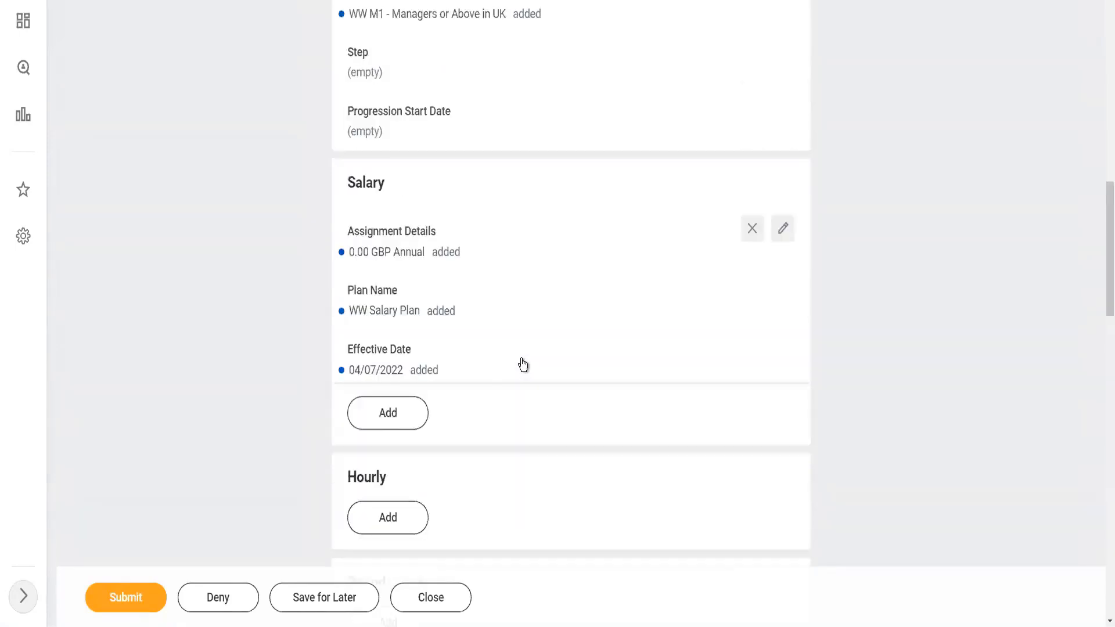